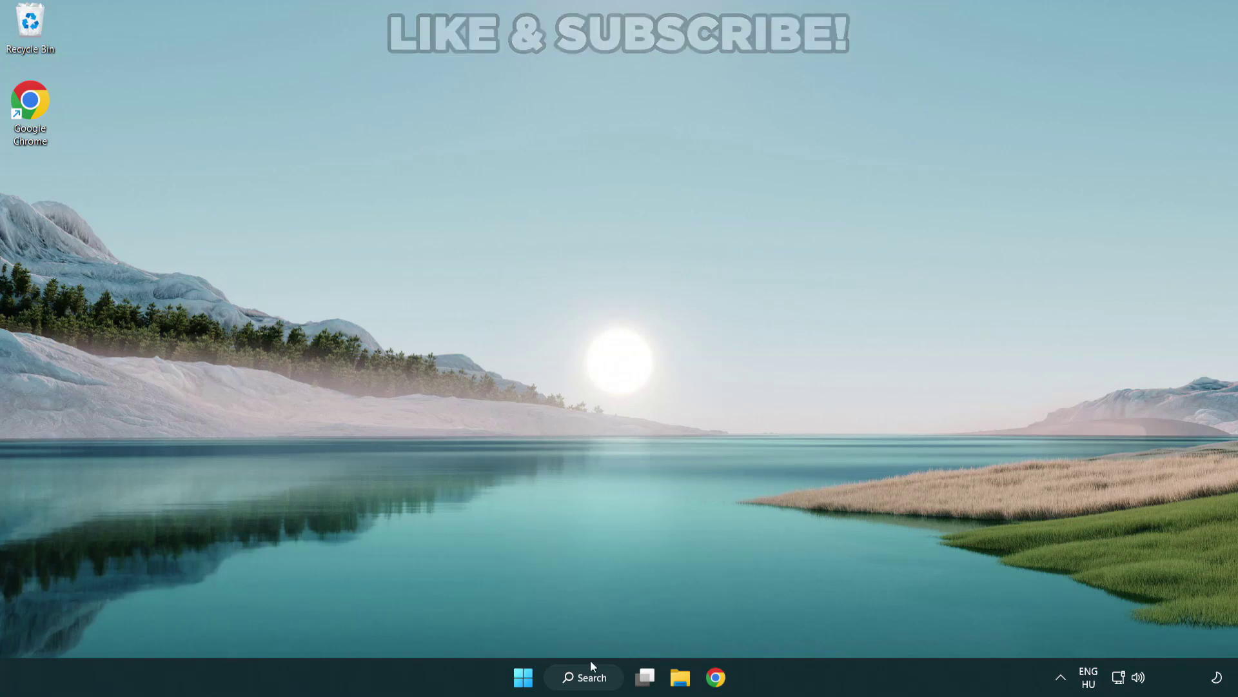
Step: Search Windows for 'device manager'
left_click(592, 682)
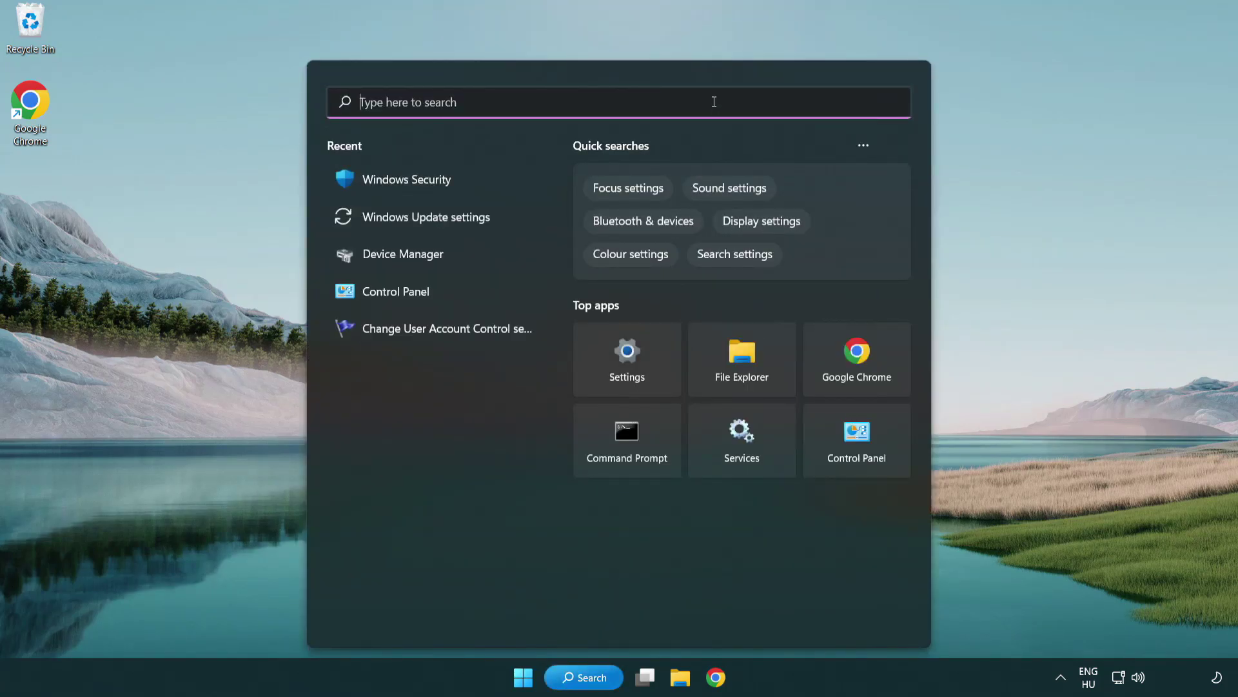
type("device m")
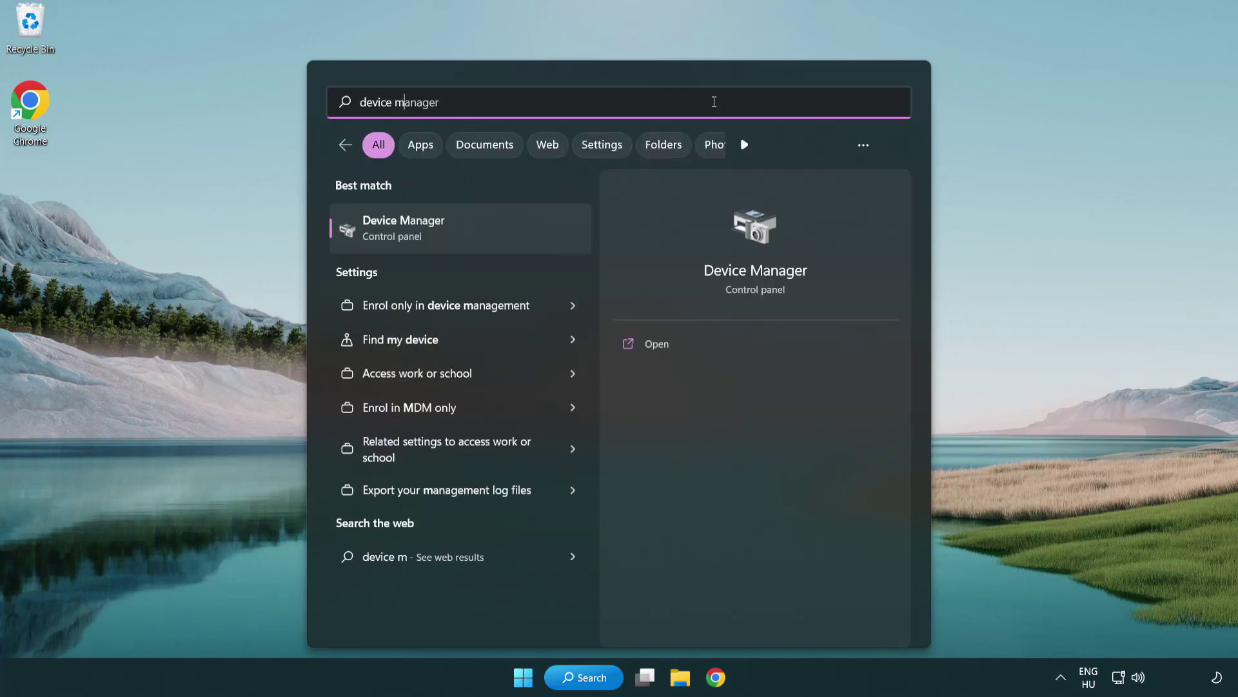
type("anager")
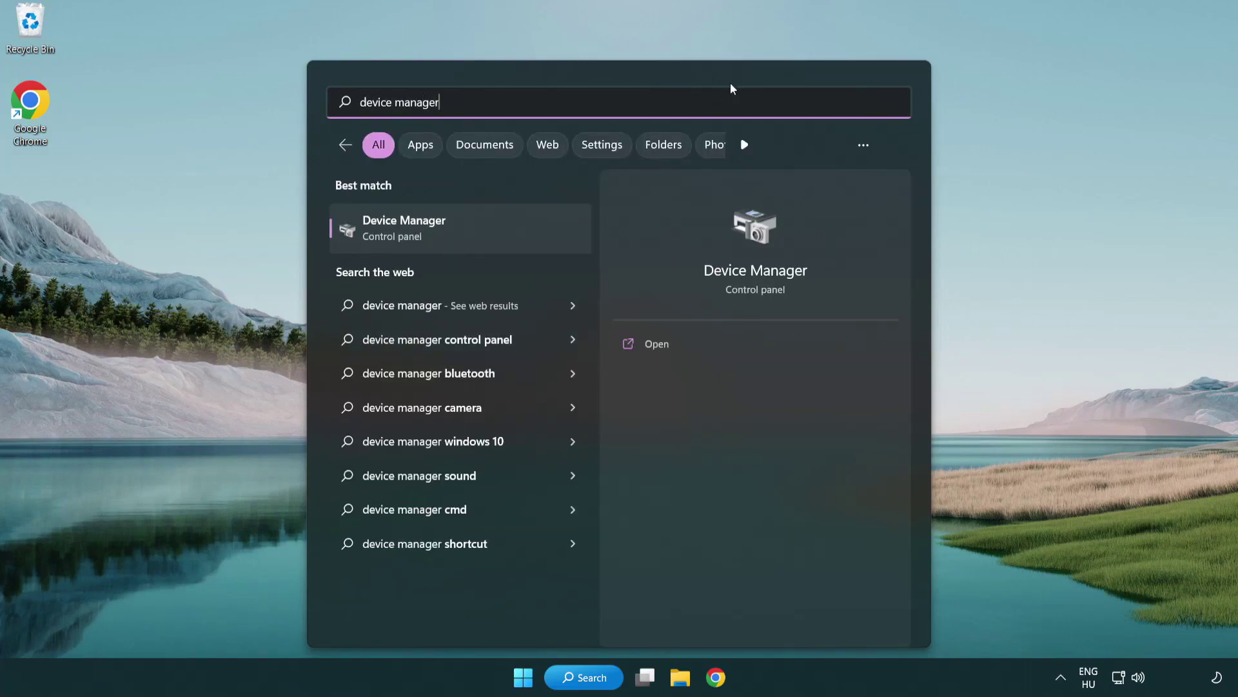
Step: Launch Device Manager, expand Display adapters, and bring up actions for VMware SVGA 3D
left_click(495, 233)
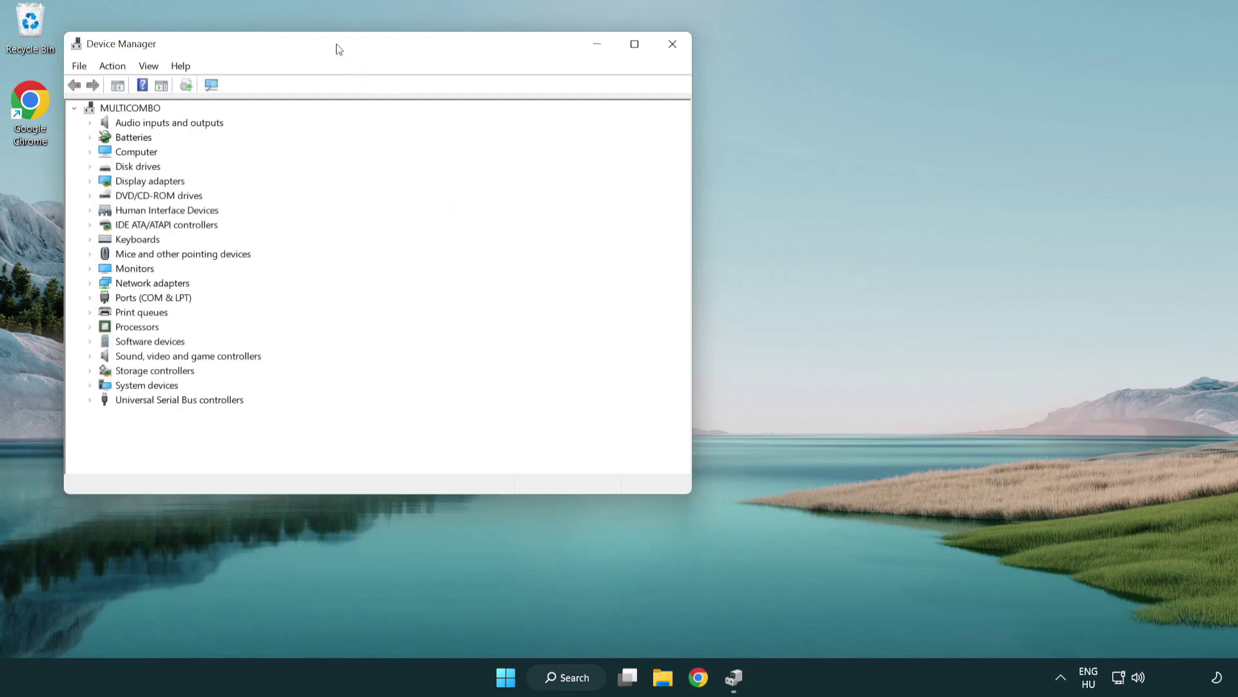
left_click_drag(336, 46, 542, 121)
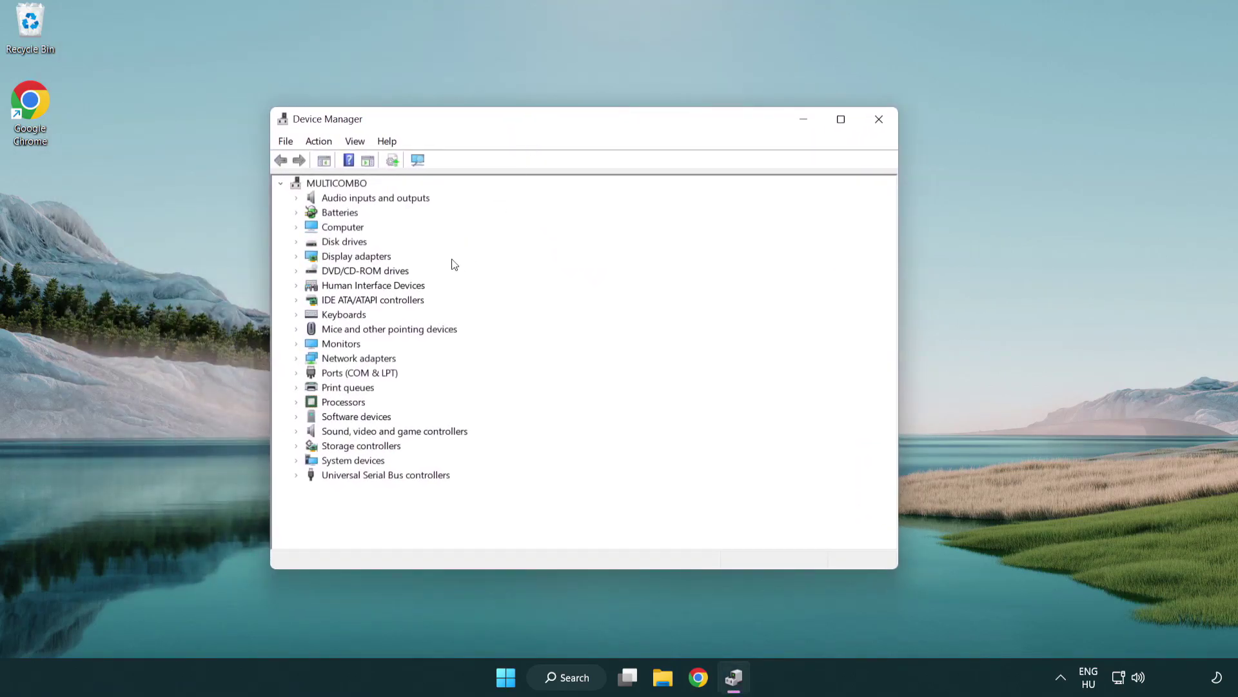
left_click(345, 260)
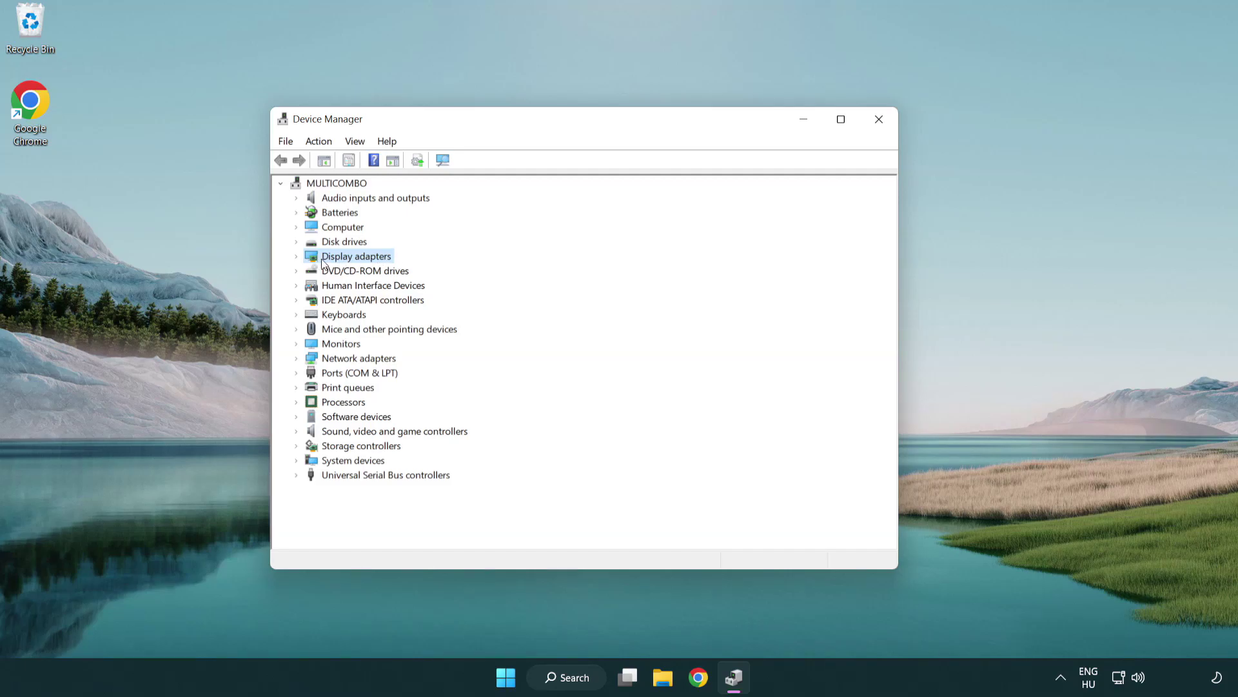
left_click(296, 257)
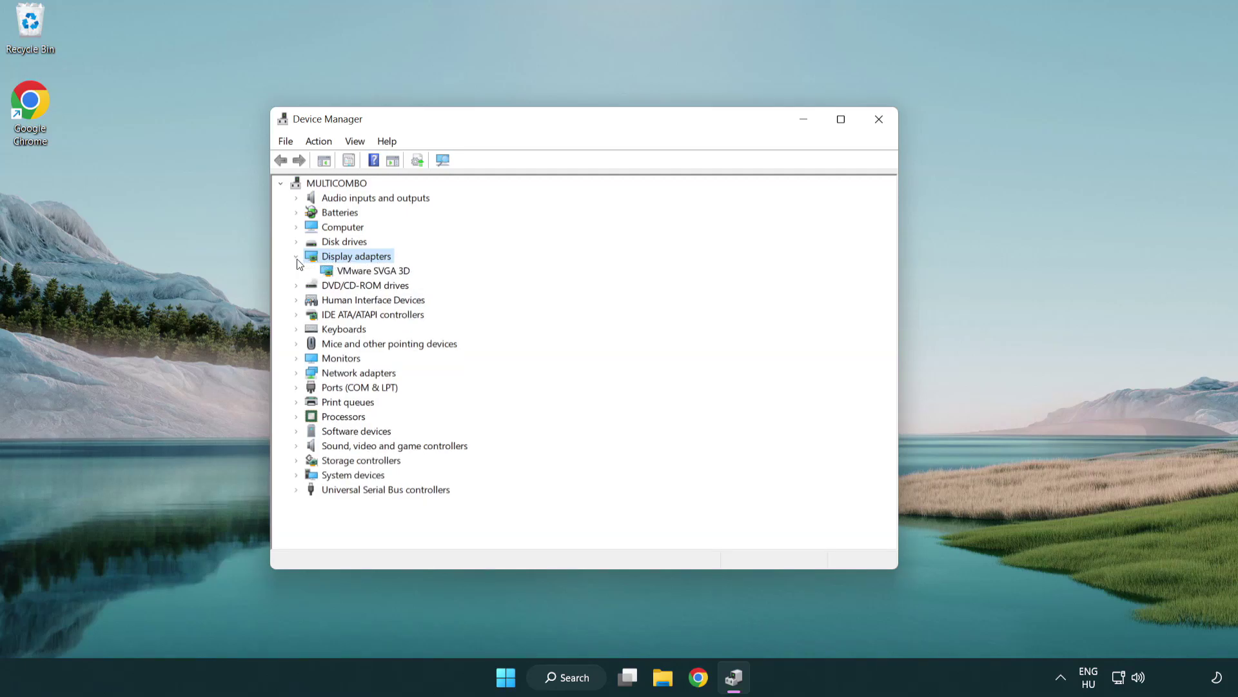
left_click(371, 271)
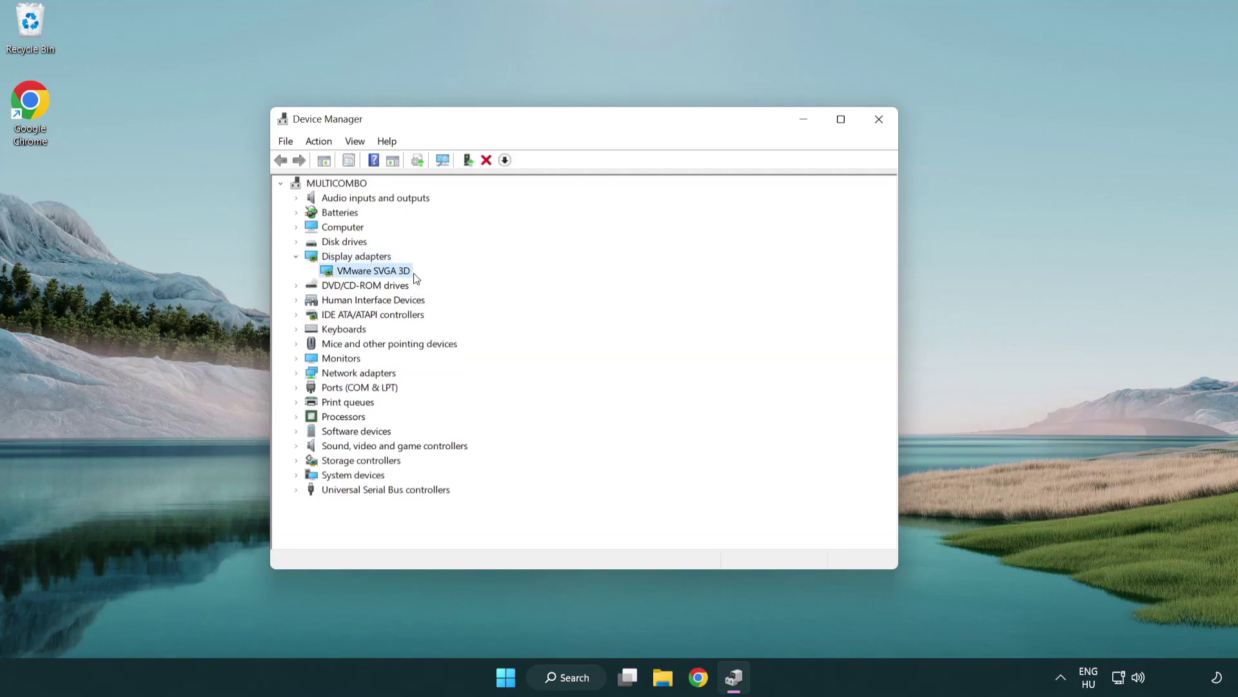
right_click(369, 276)
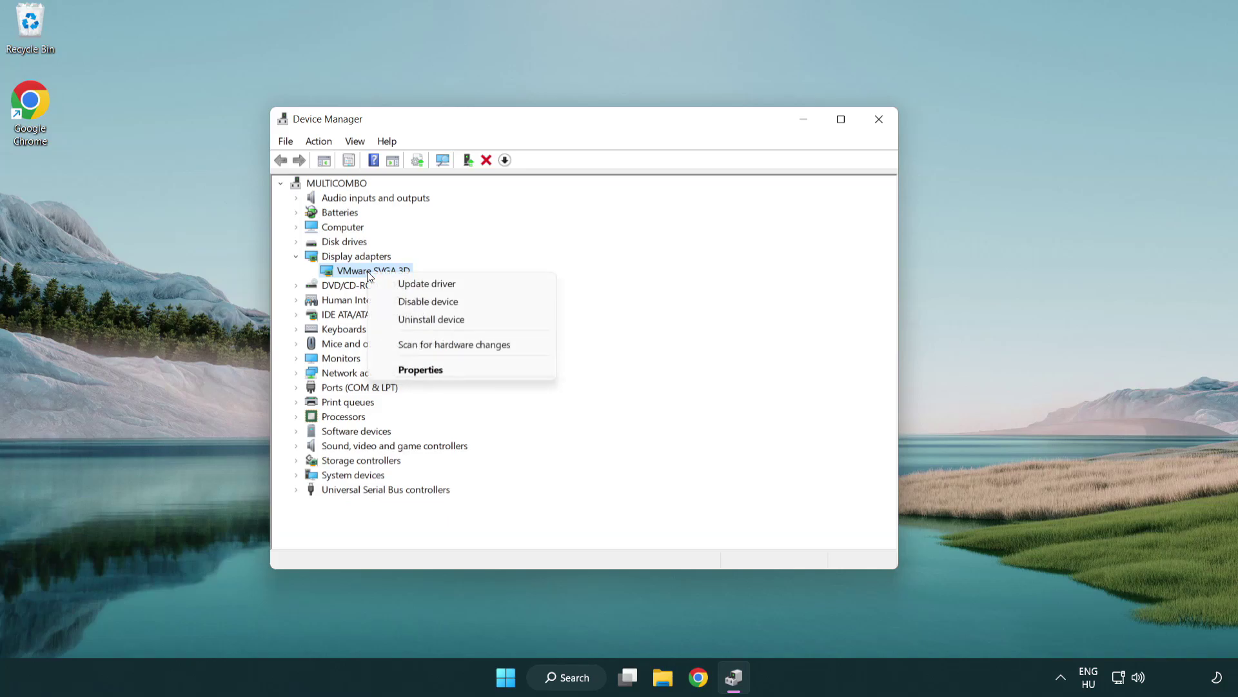
Step: Auto-search VMware SVGA 3D drivers, confirming the best driver is already installed
left_click(487, 286)
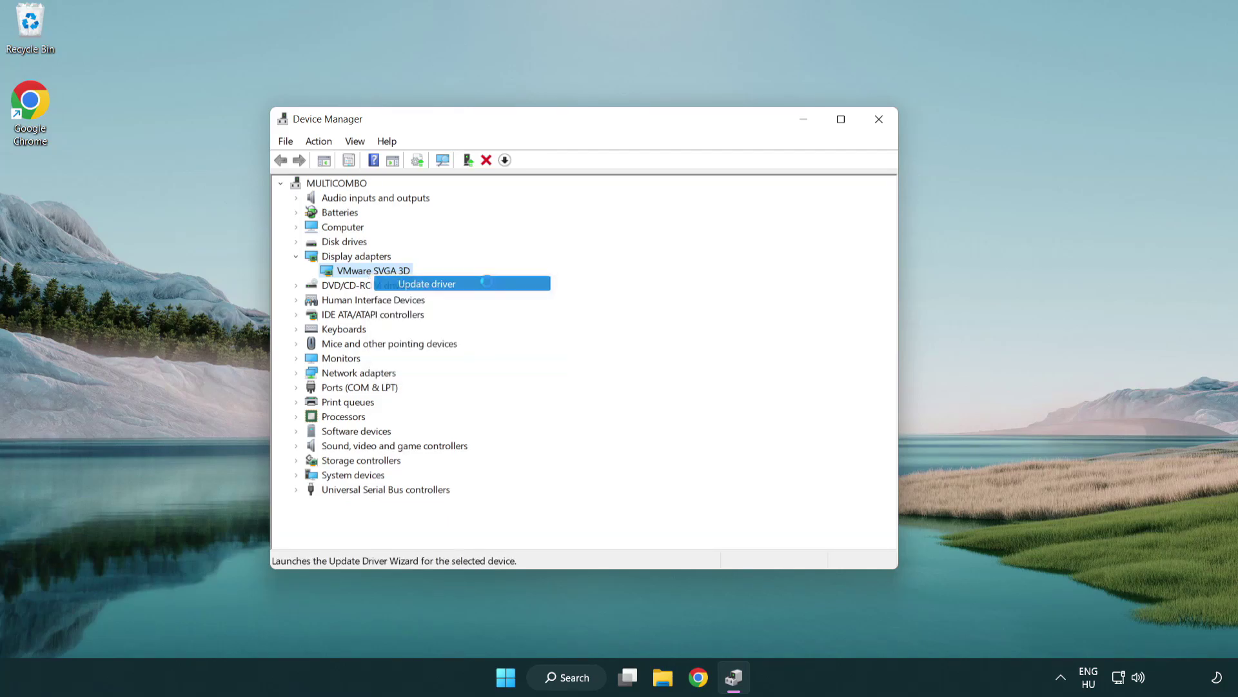
left_click_drag(511, 192, 534, 184)
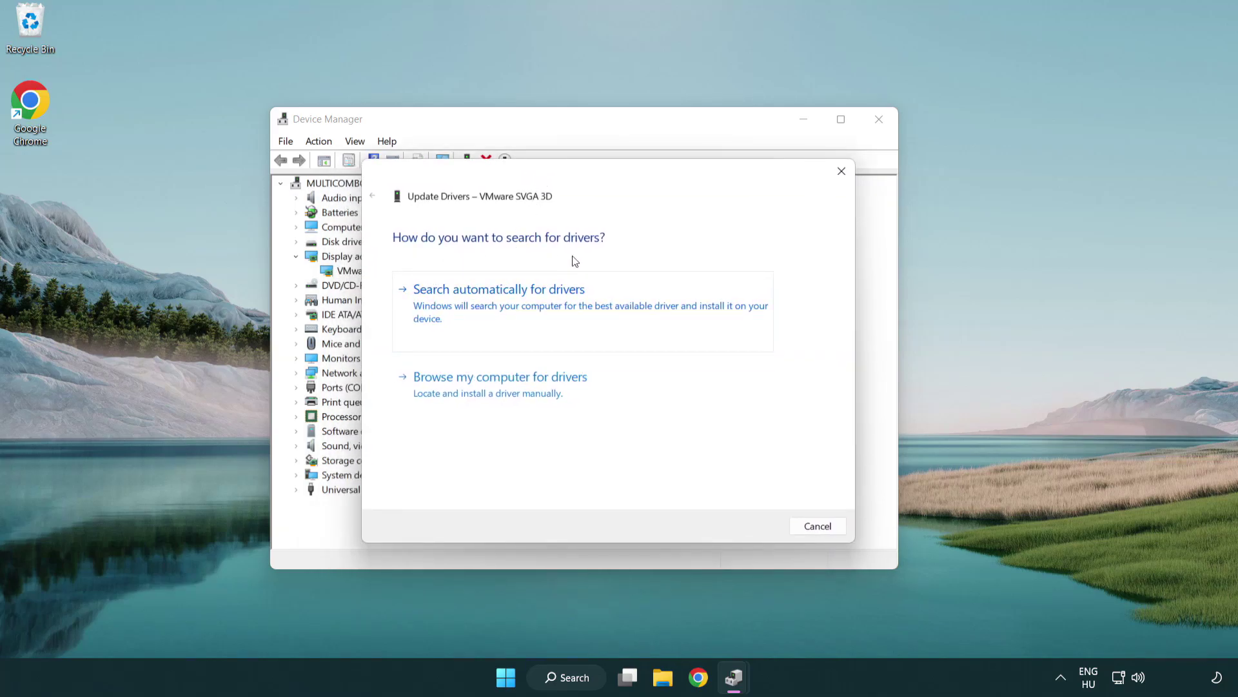
left_click(545, 302)
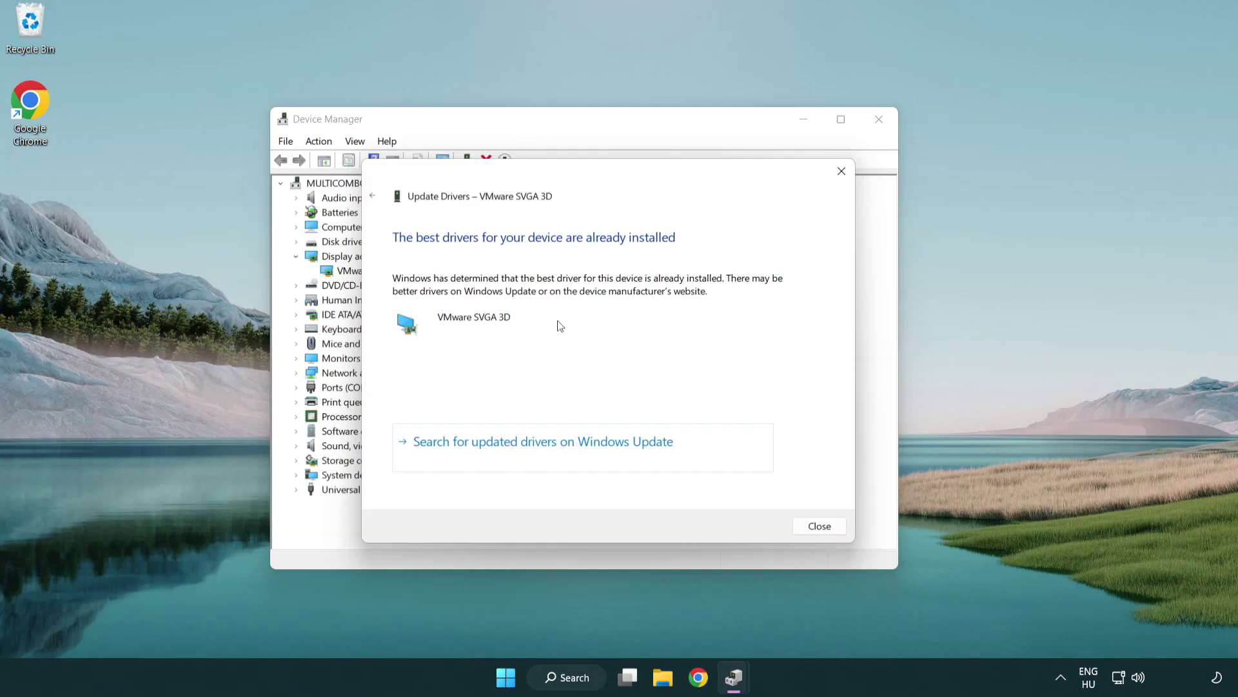
left_click(819, 527)
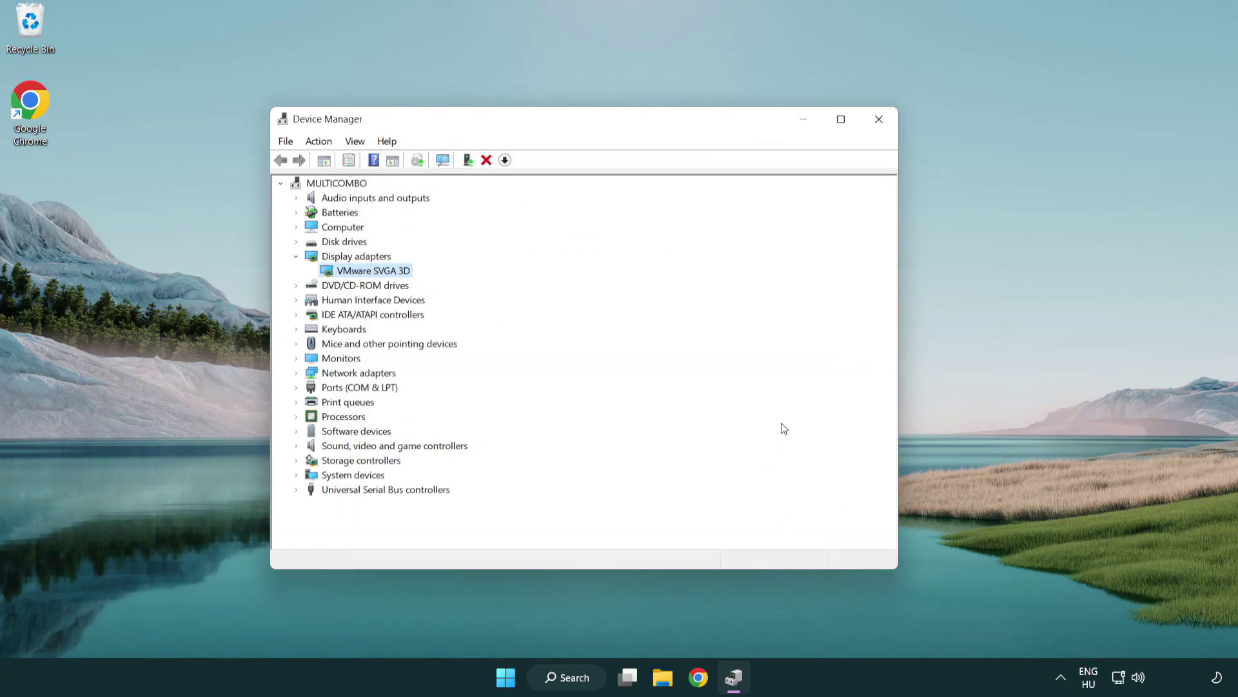
Step: Close Device Manager and search Windows for 'update'
left_click(881, 120)
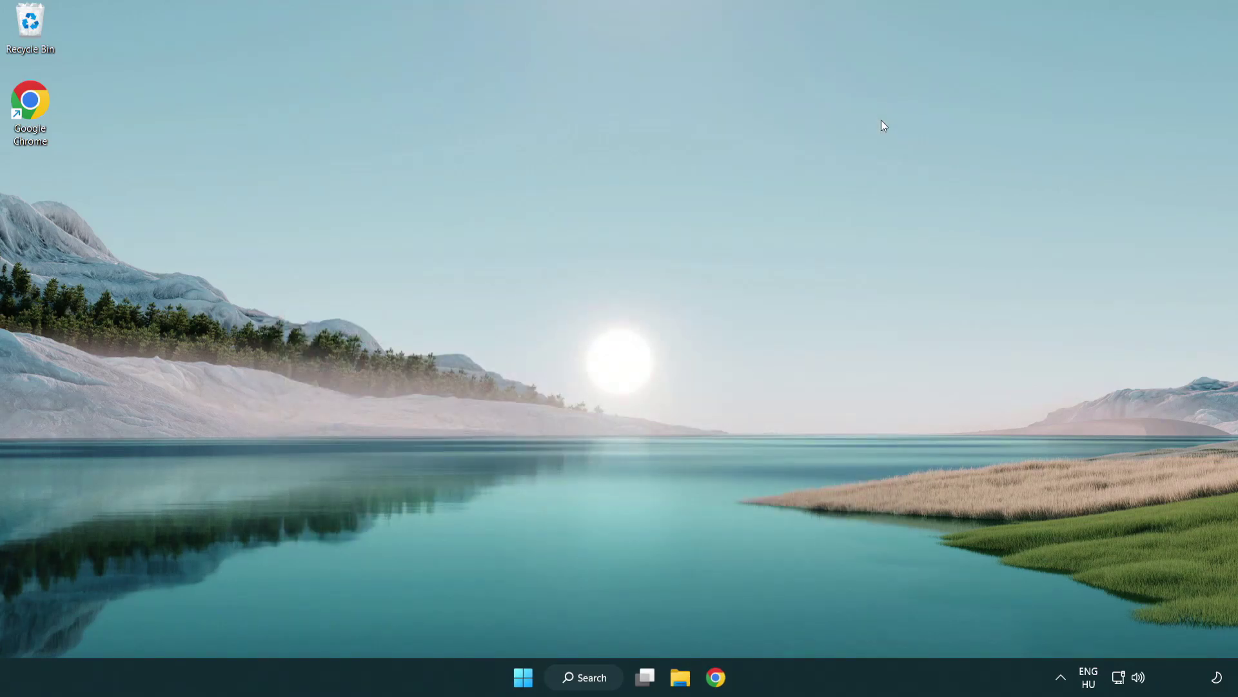
left_click(594, 674)
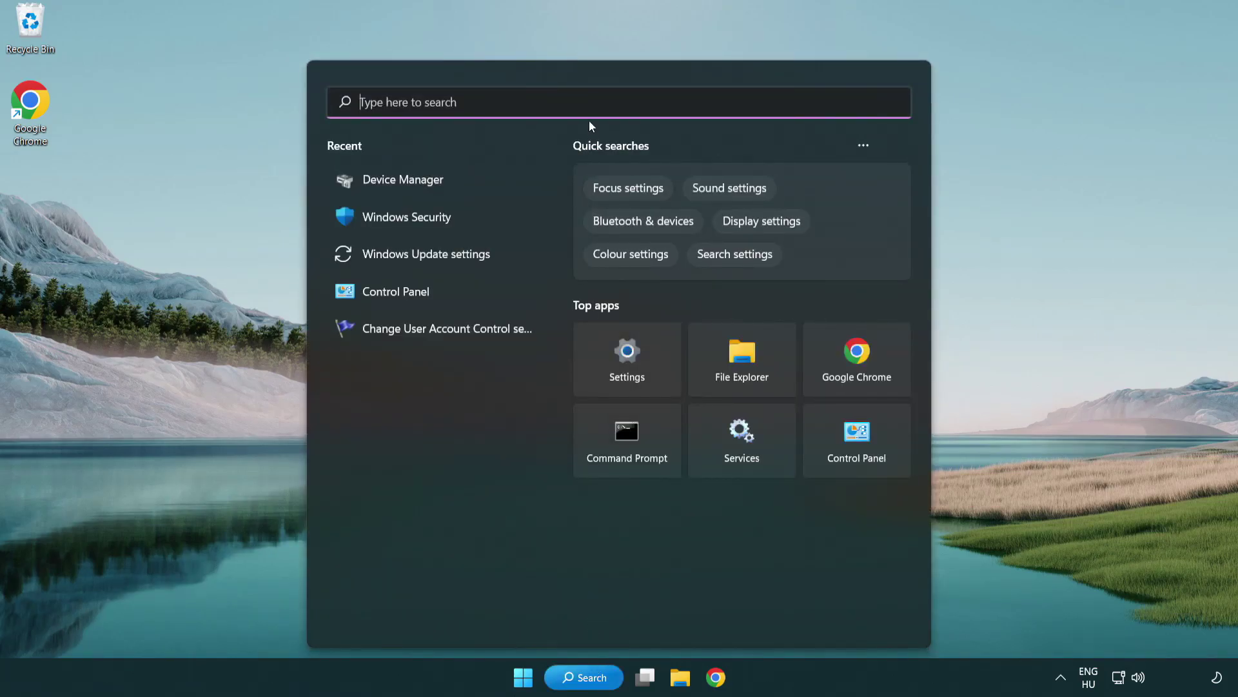
type("u")
type("pdate")
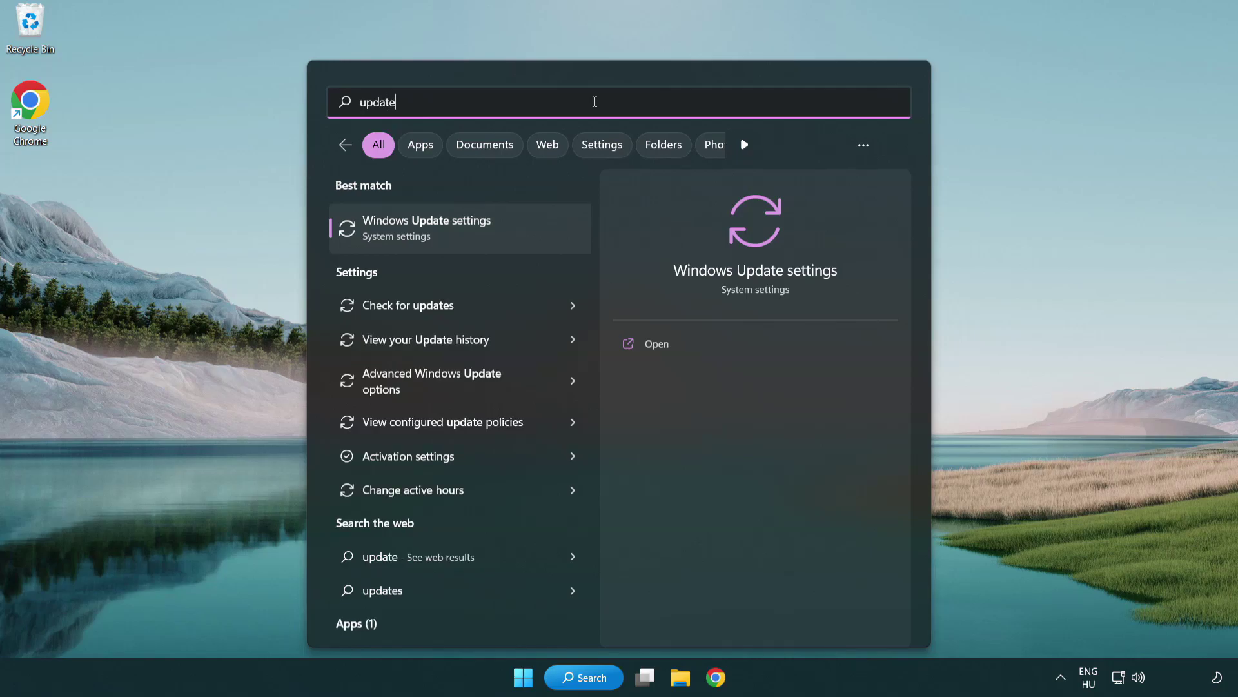
Step: Check for updates in Windows Update, confirm the PC is up to date, then close Settings
left_click(482, 234)
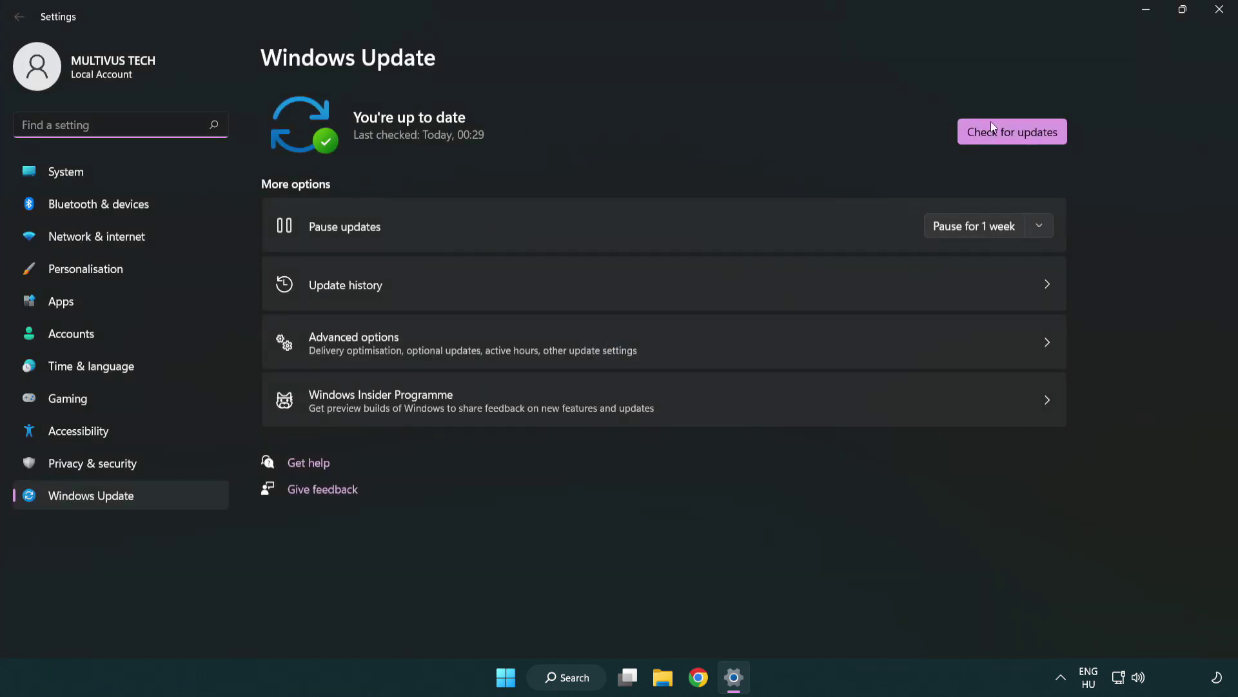
left_click(1037, 140)
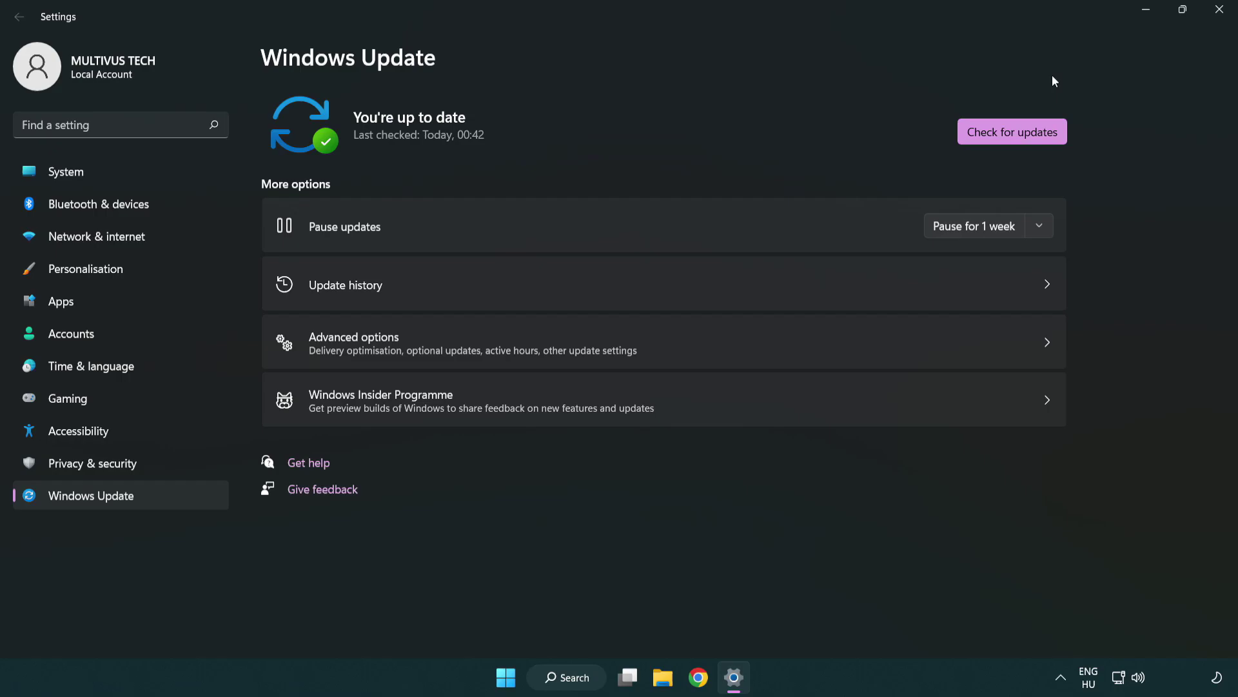
left_click(1214, 18)
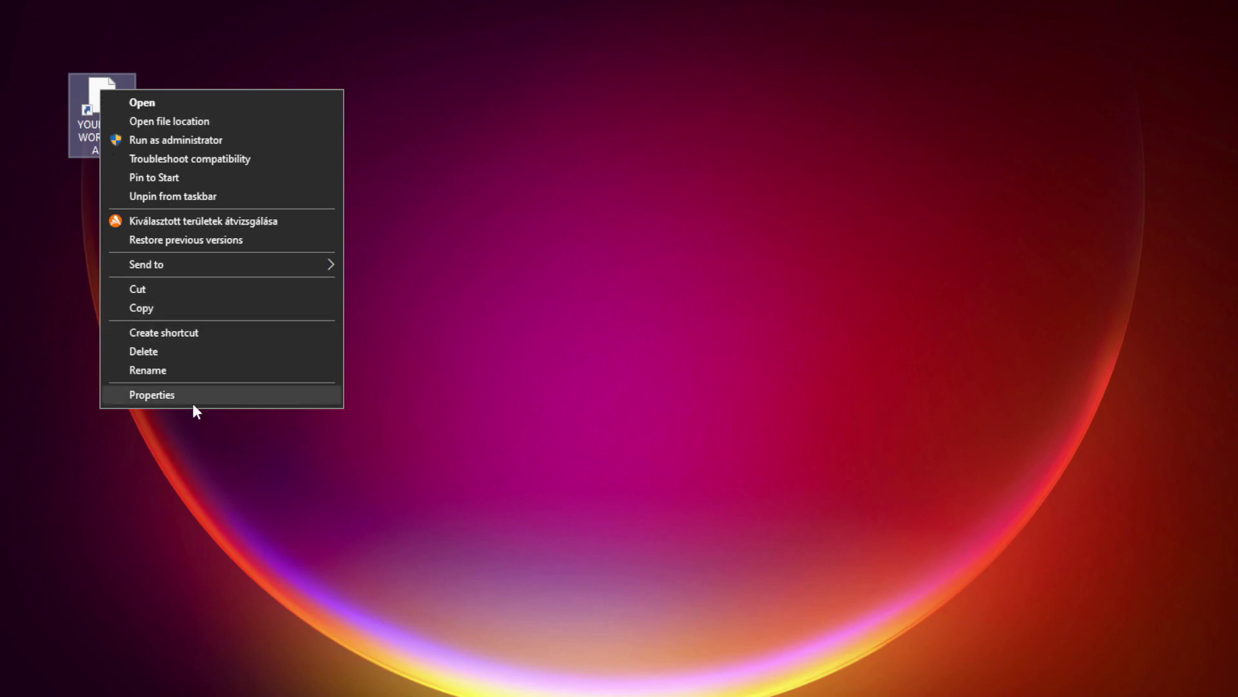
Step: Open the YOUR NOT WORKING APP shortcut's Properties and center the dialog
left_click(249, 394)
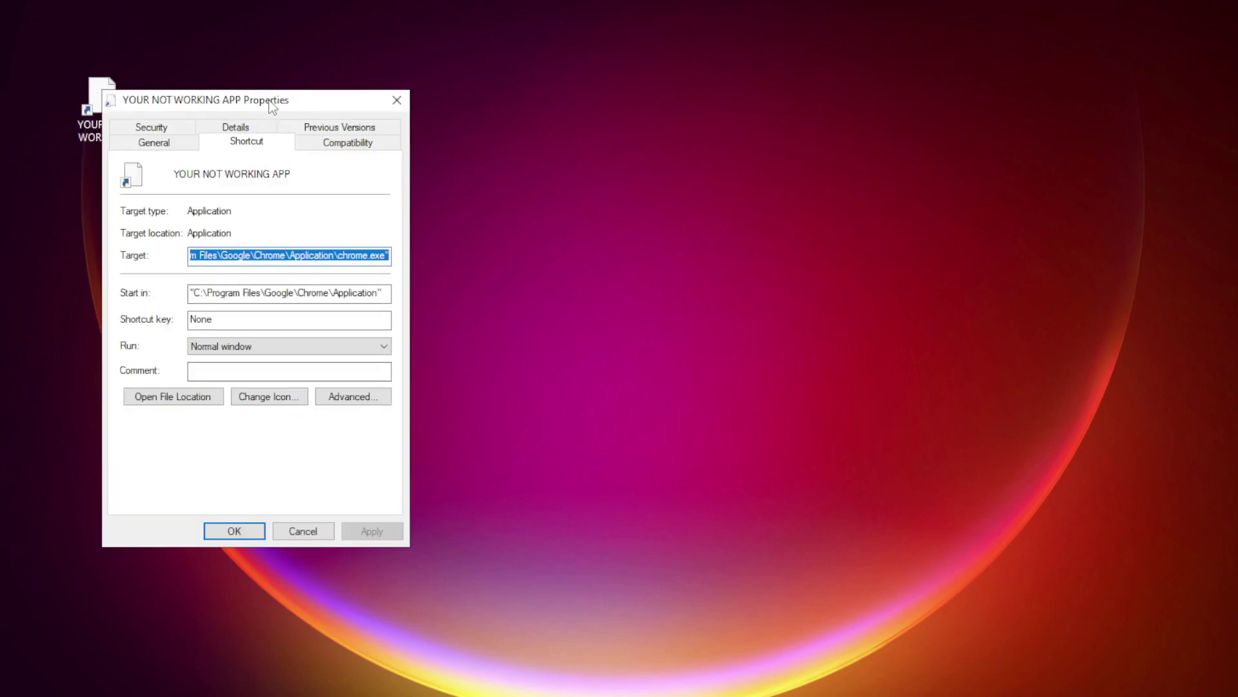
mouse_move(273, 101)
left_mouse_down()
mouse_move(576, 92)
mouse_move(625, 137)
left_mouse_up()
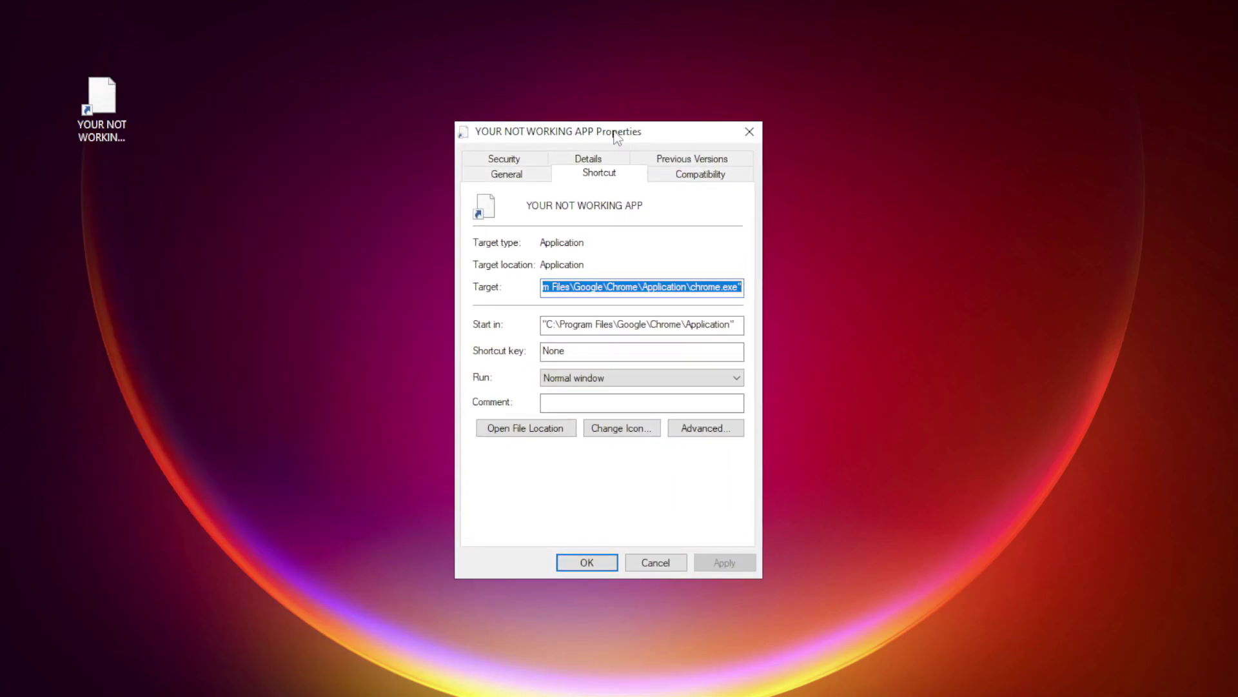
Step: Set the shortcut to Windows 8 compatibility, fullscreen optimizations off, run as administrator, and apply
left_click(727, 184)
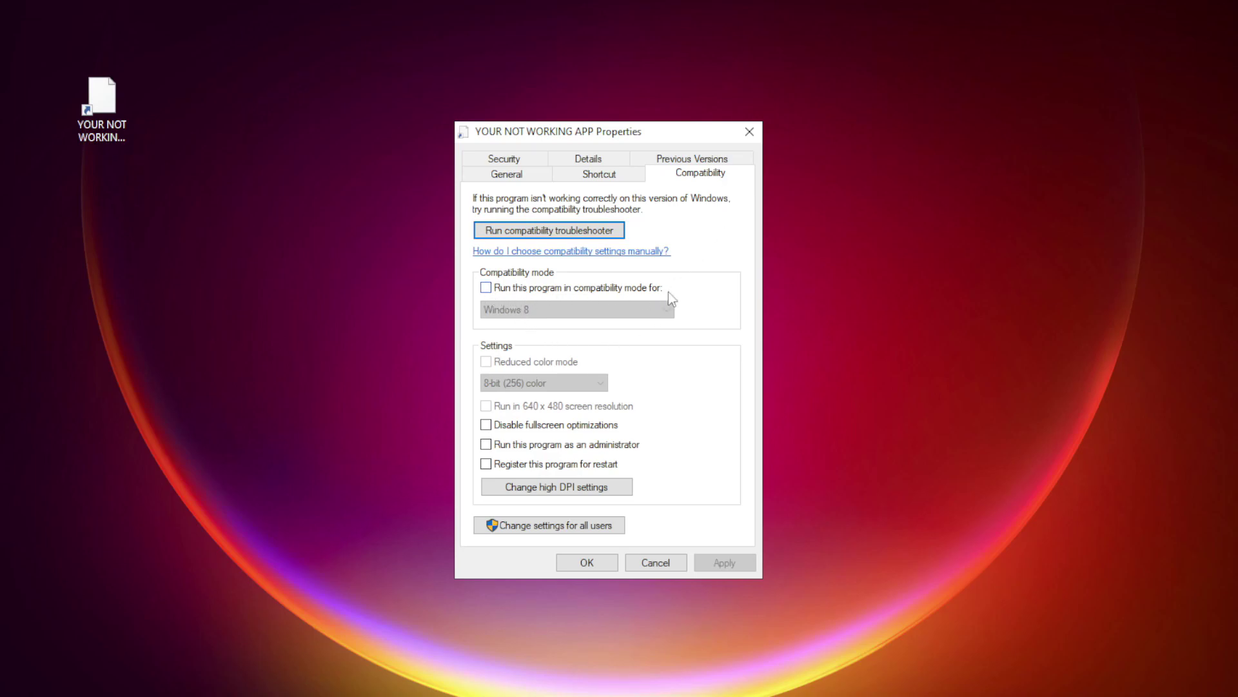
left_click(503, 289)
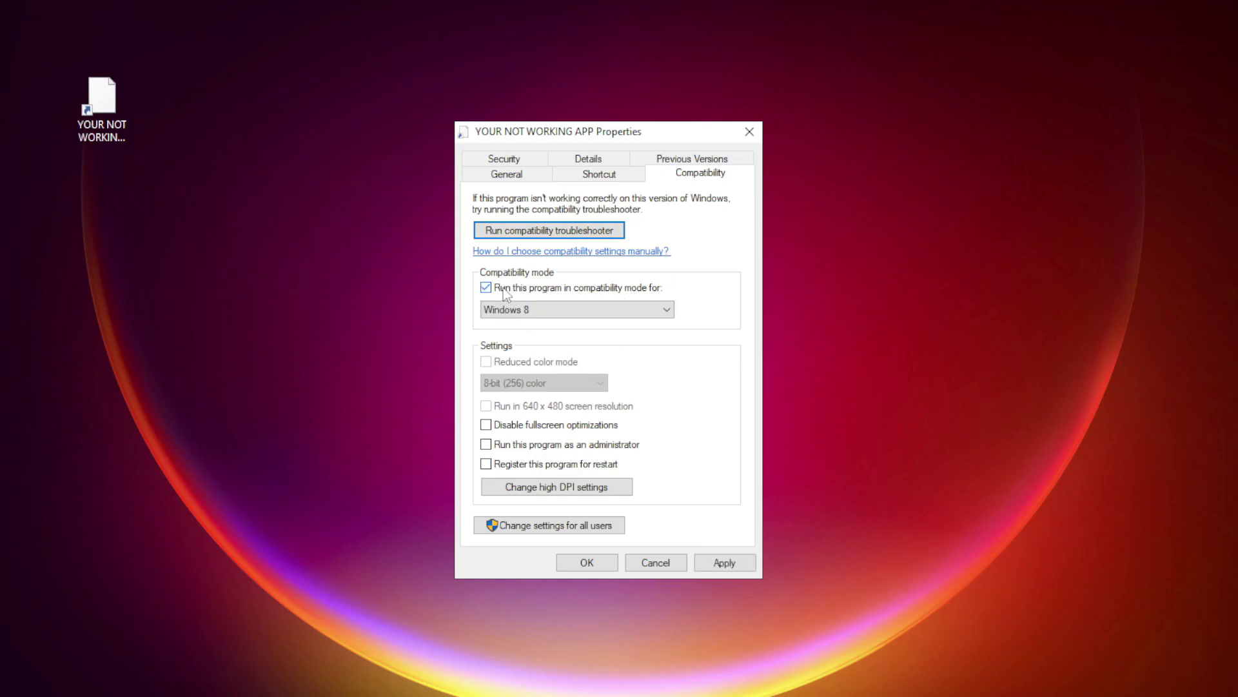
left_click(551, 310)
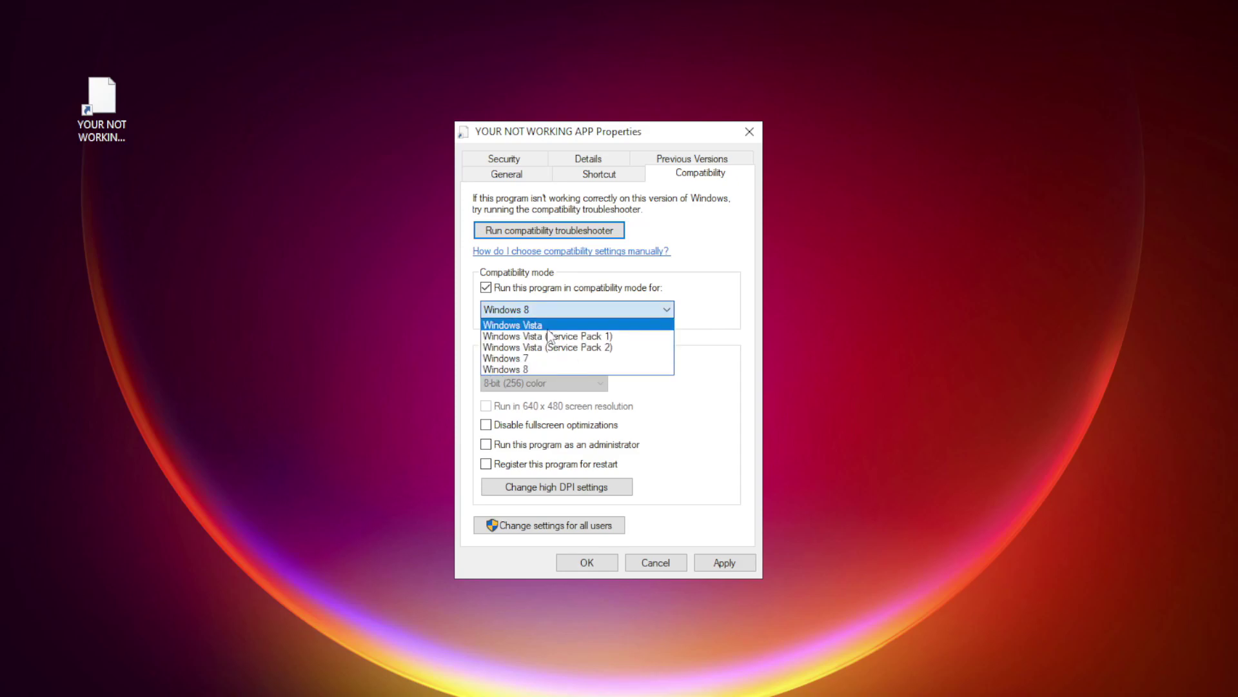
left_click(540, 368)
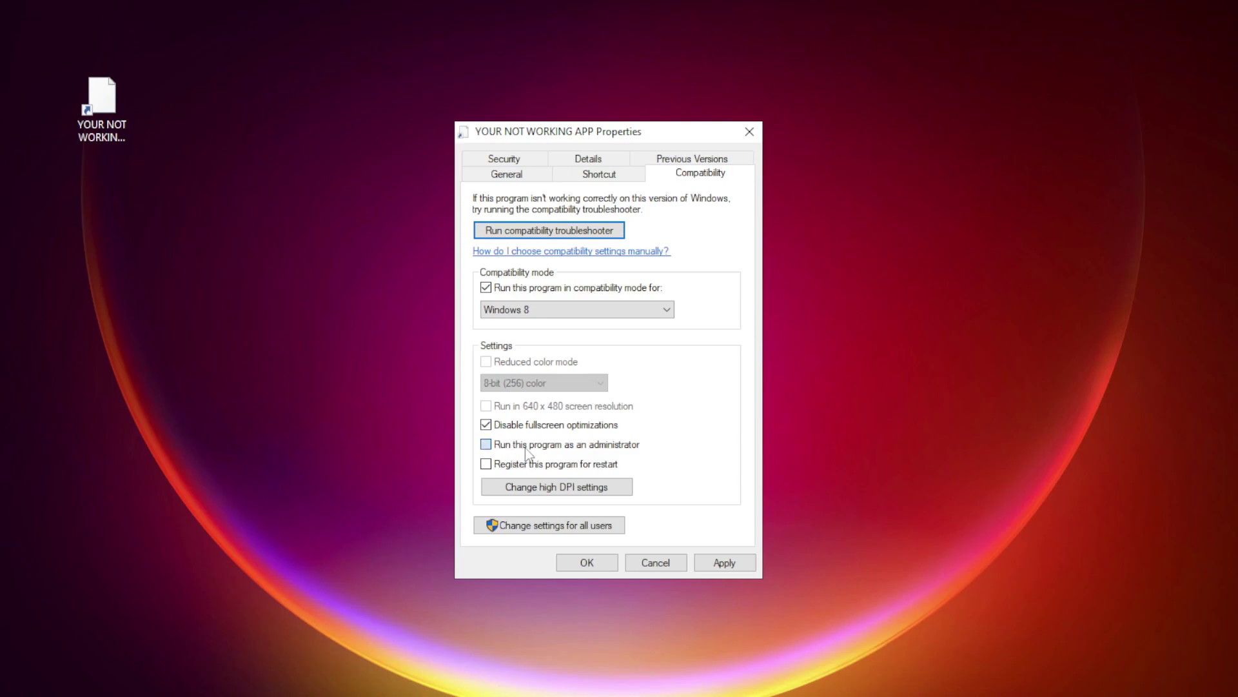
left_click(502, 445)
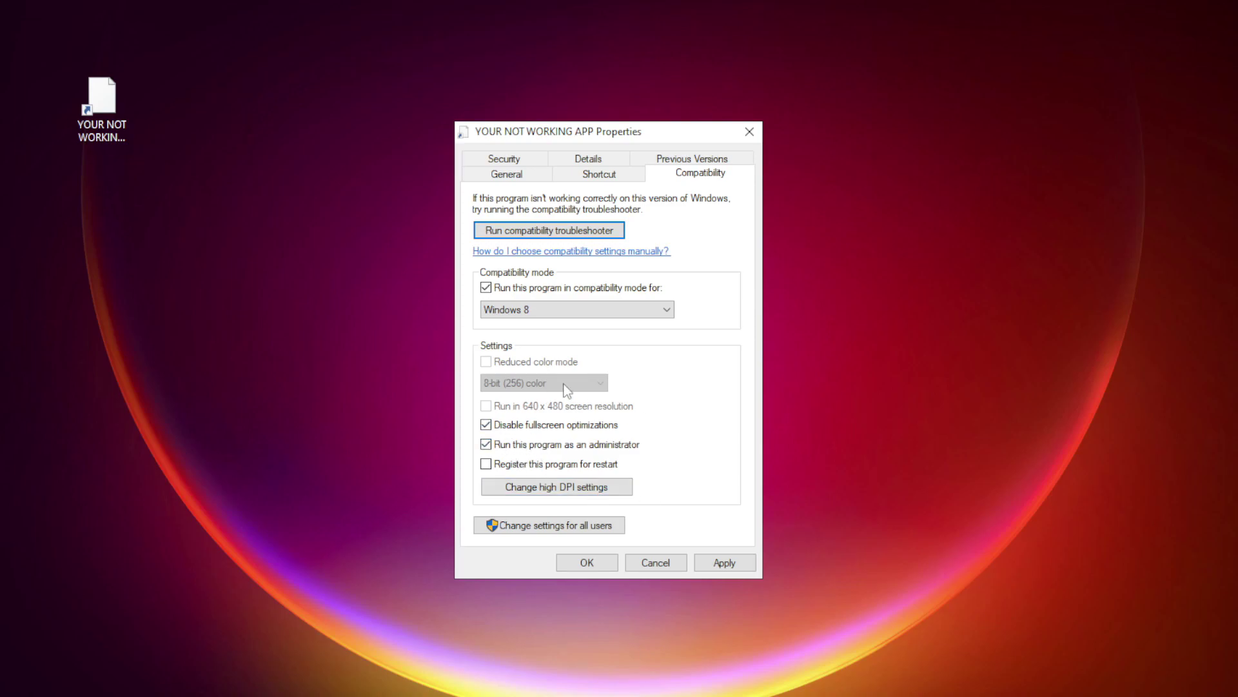
left_click(739, 567)
left_click(587, 563)
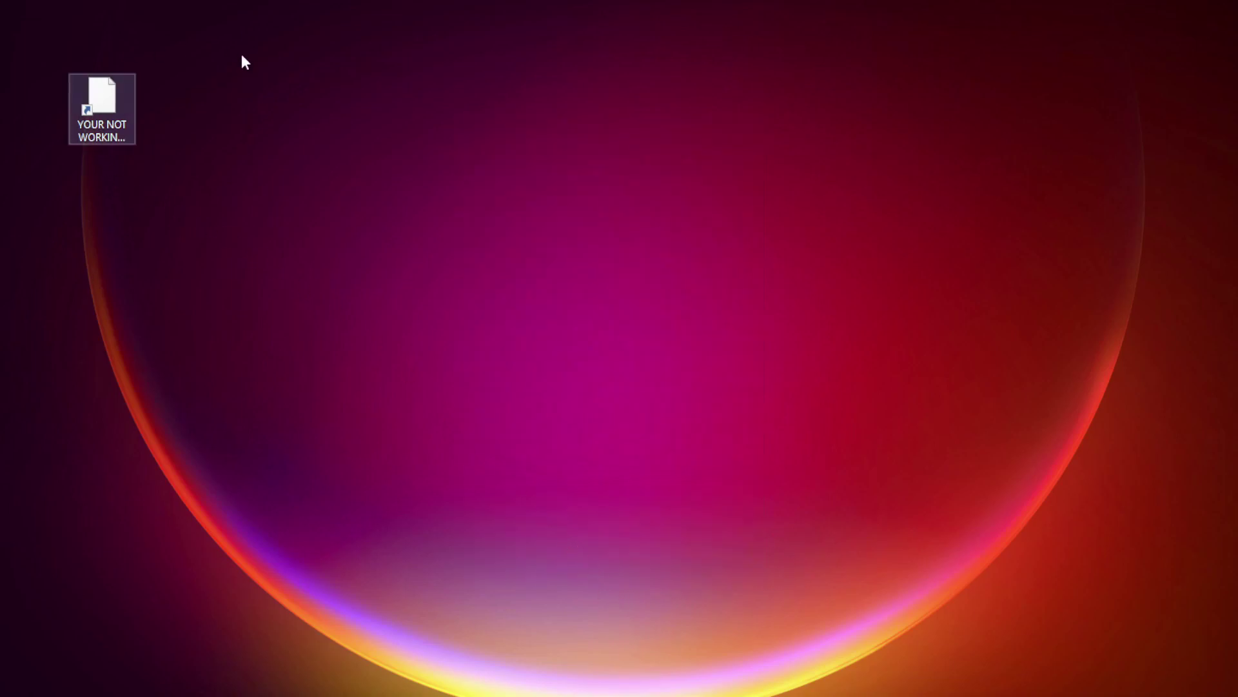
Step: Relaunch the app to test it, then open Task Manager from the Win+X menu
double_click(96, 111)
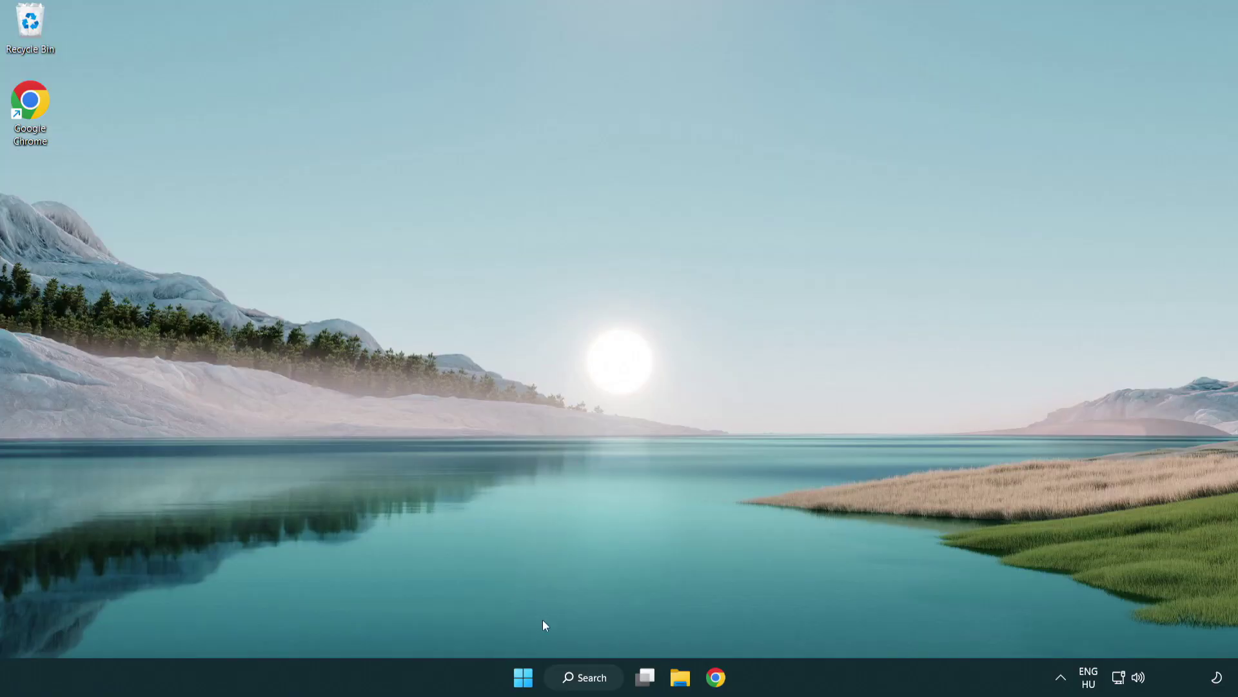
right_click(523, 679)
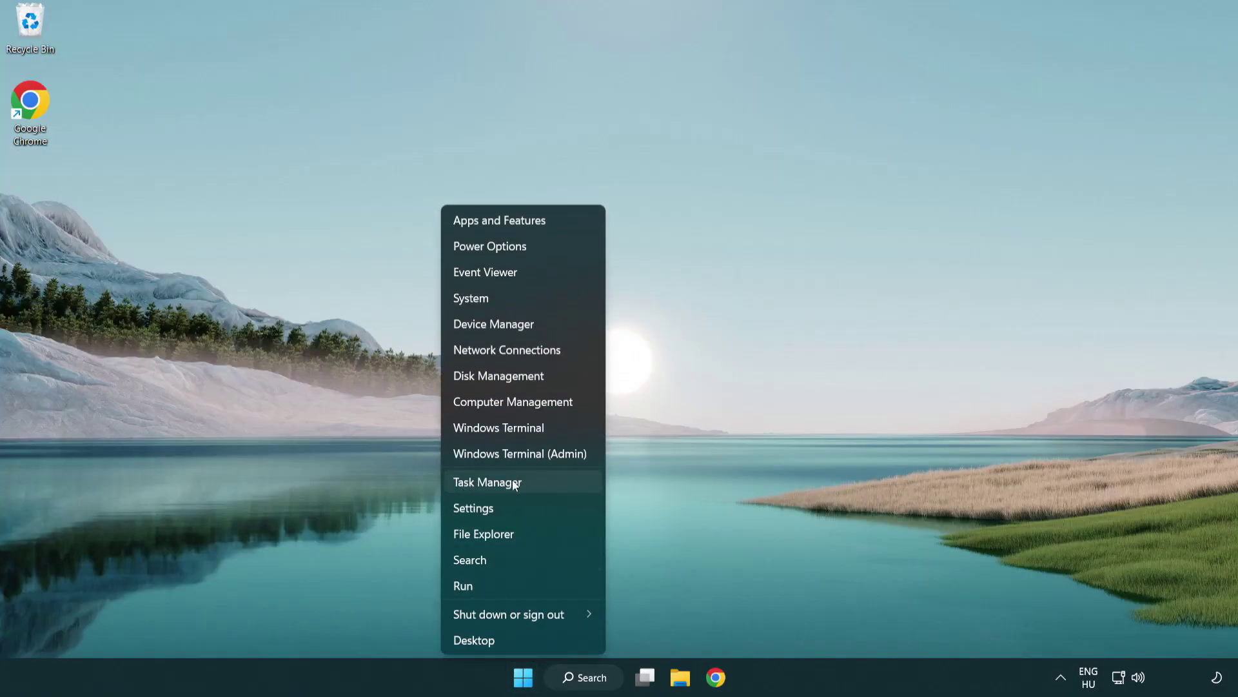
left_click(547, 489)
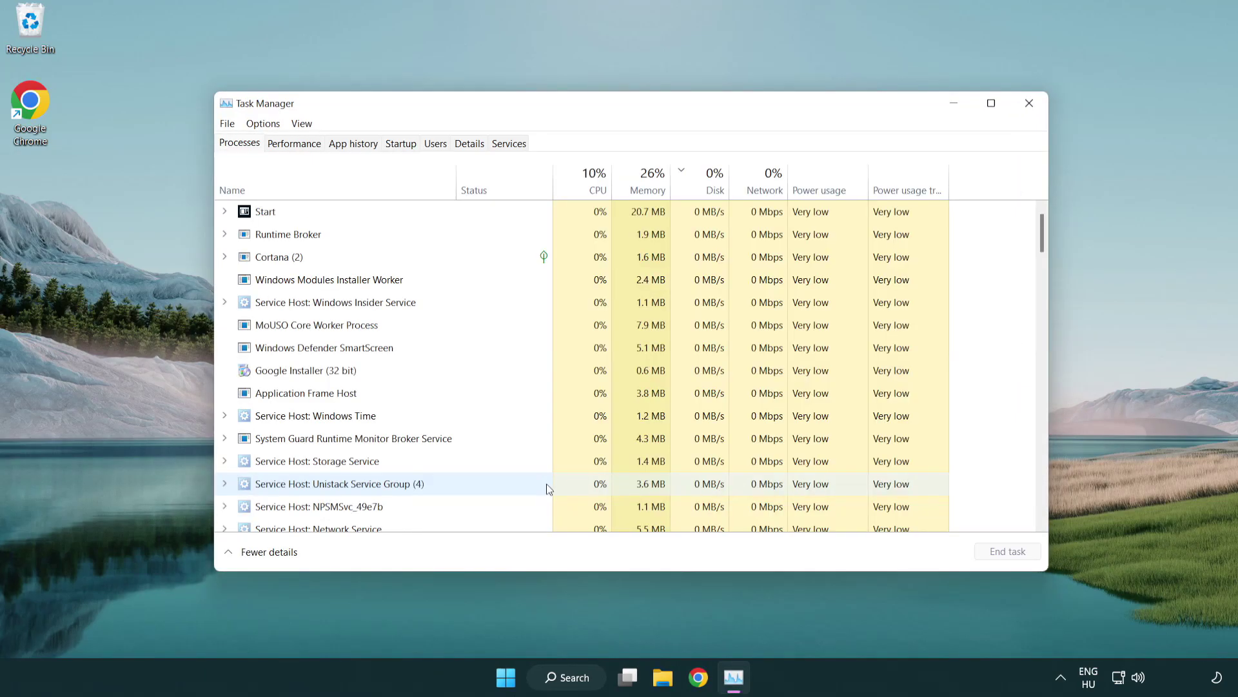
Step: Disable Terminal, Phone Link, Cortana and Windows Security notifications as startup apps
left_click(404, 145)
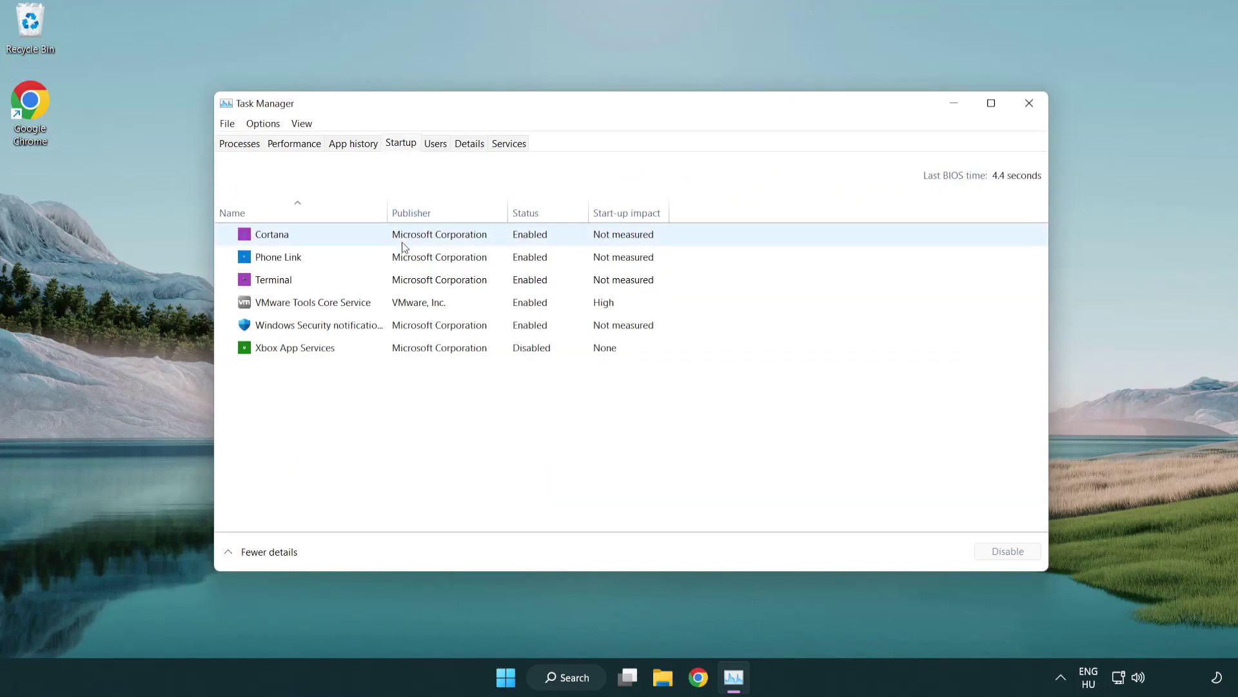
left_click(405, 279)
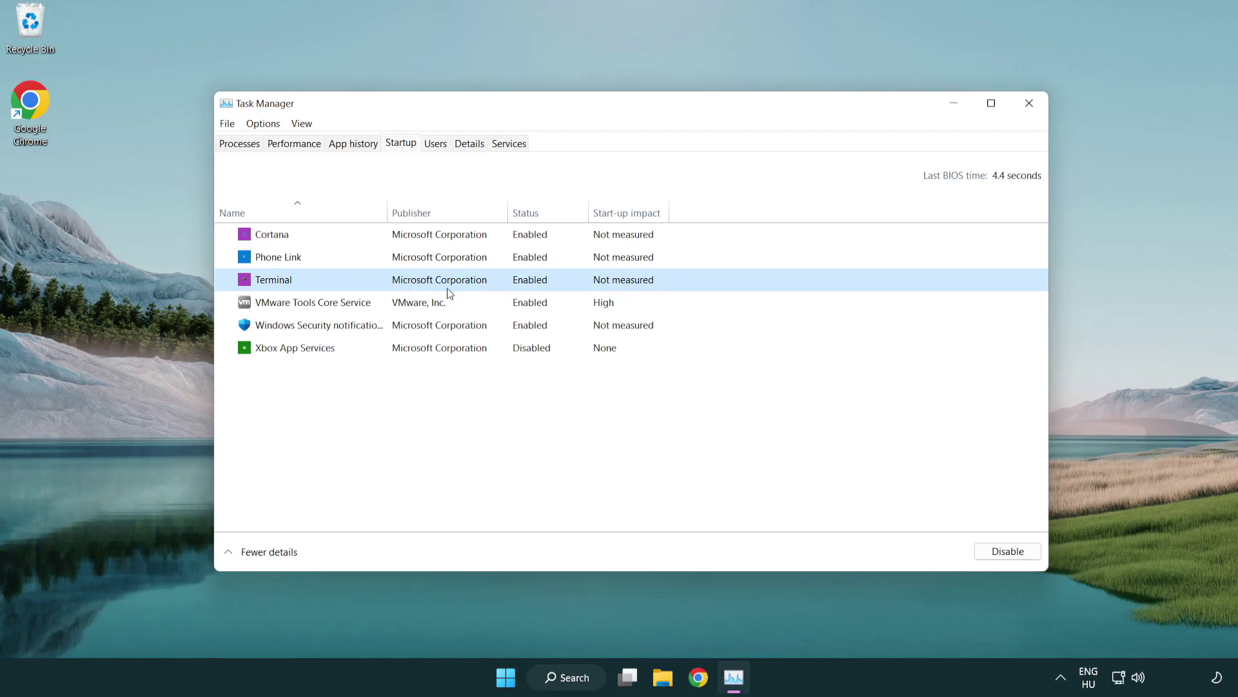
left_click(1000, 551)
left_click(521, 261)
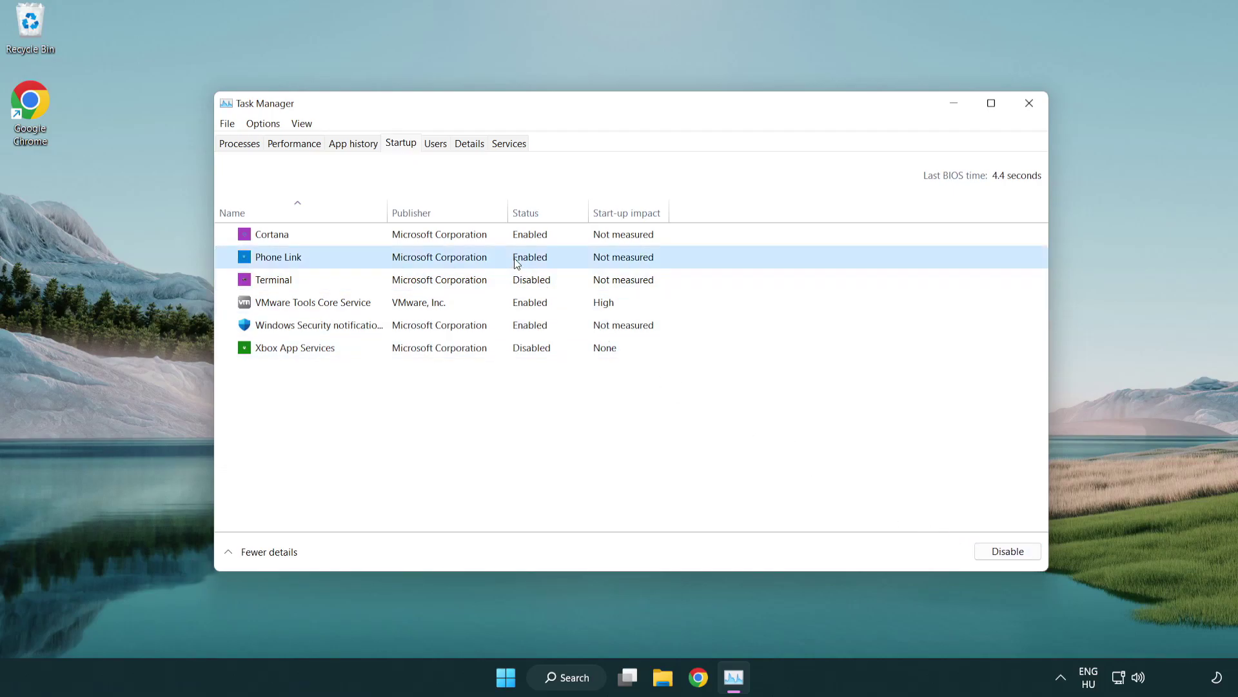
left_click(994, 545)
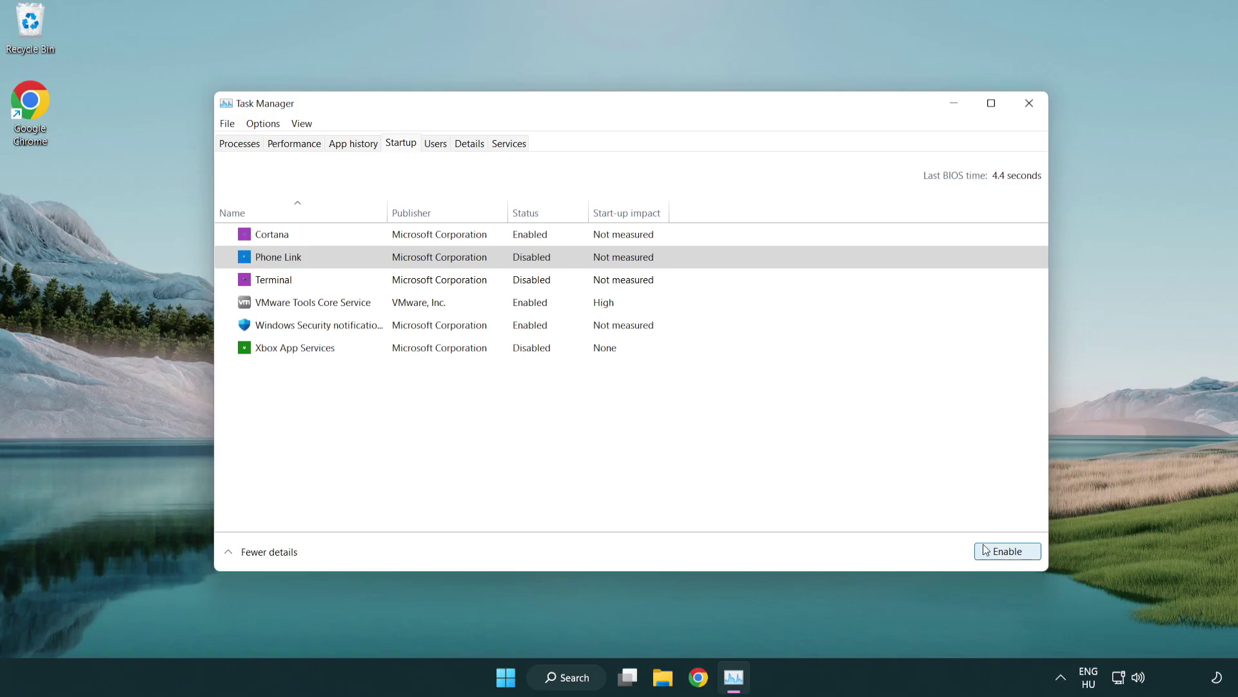
left_click(443, 242)
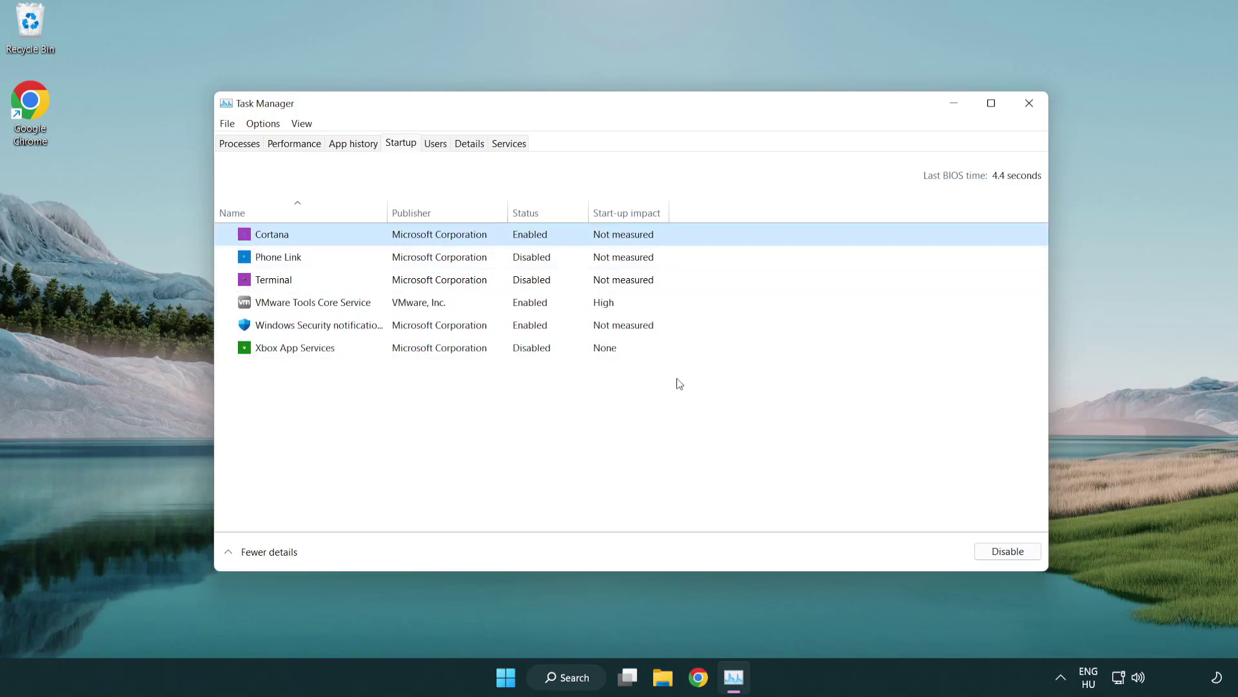
left_click(1001, 550)
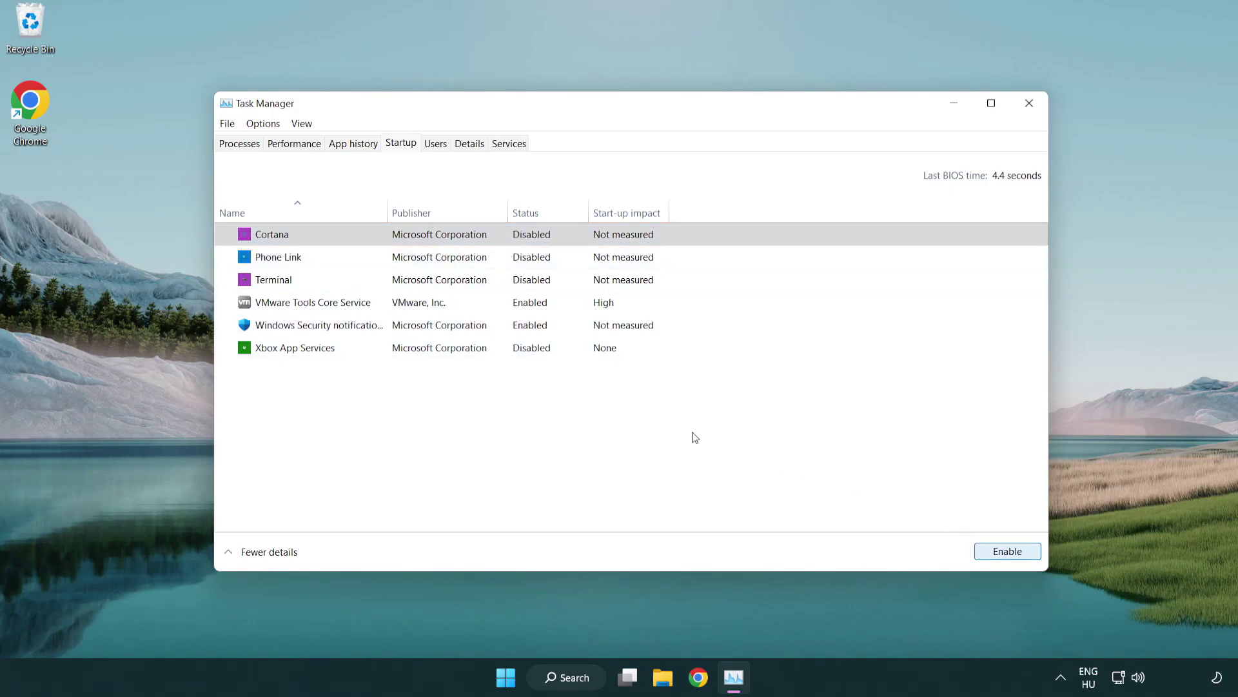
left_click(586, 327)
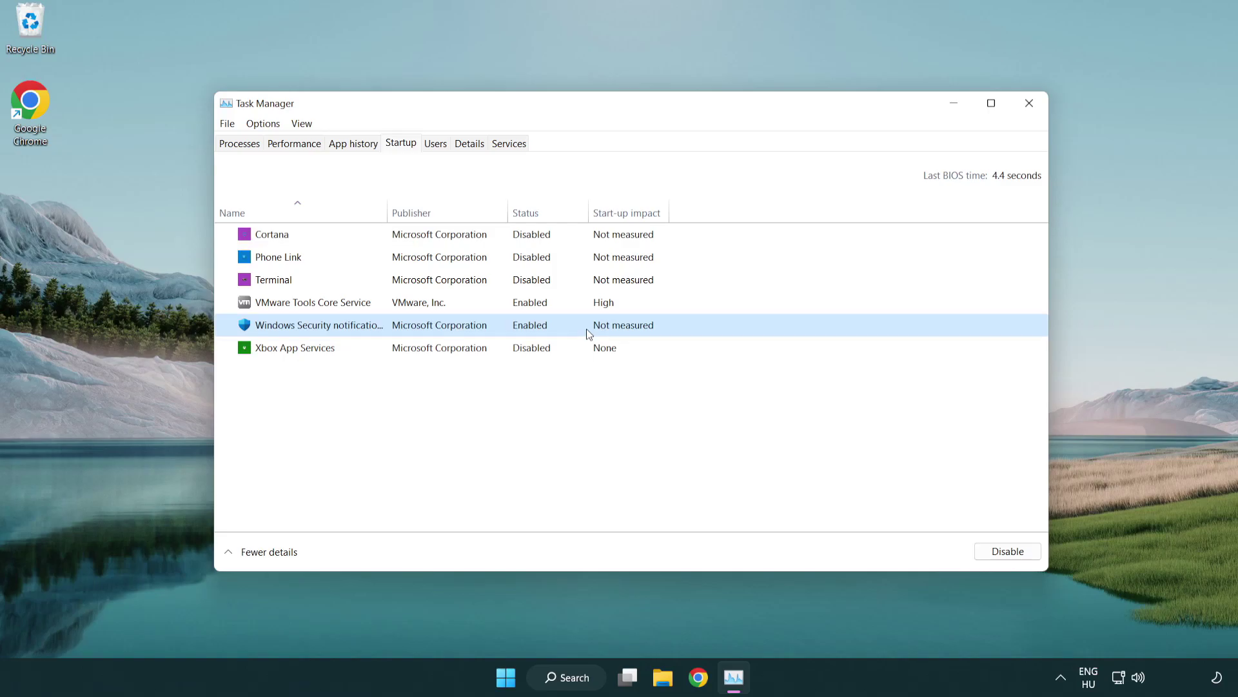
left_click(993, 550)
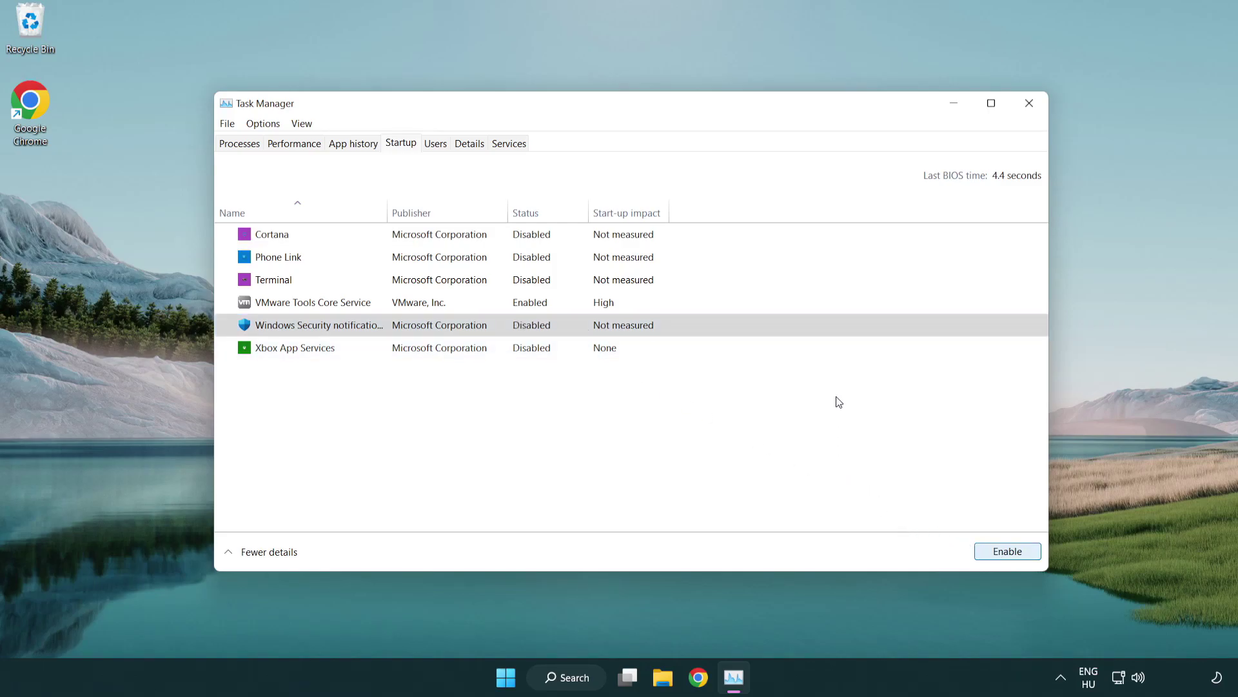
Step: Close Task Manager and launch Command Prompt as administrator from a 'cmd' search
left_click(1030, 106)
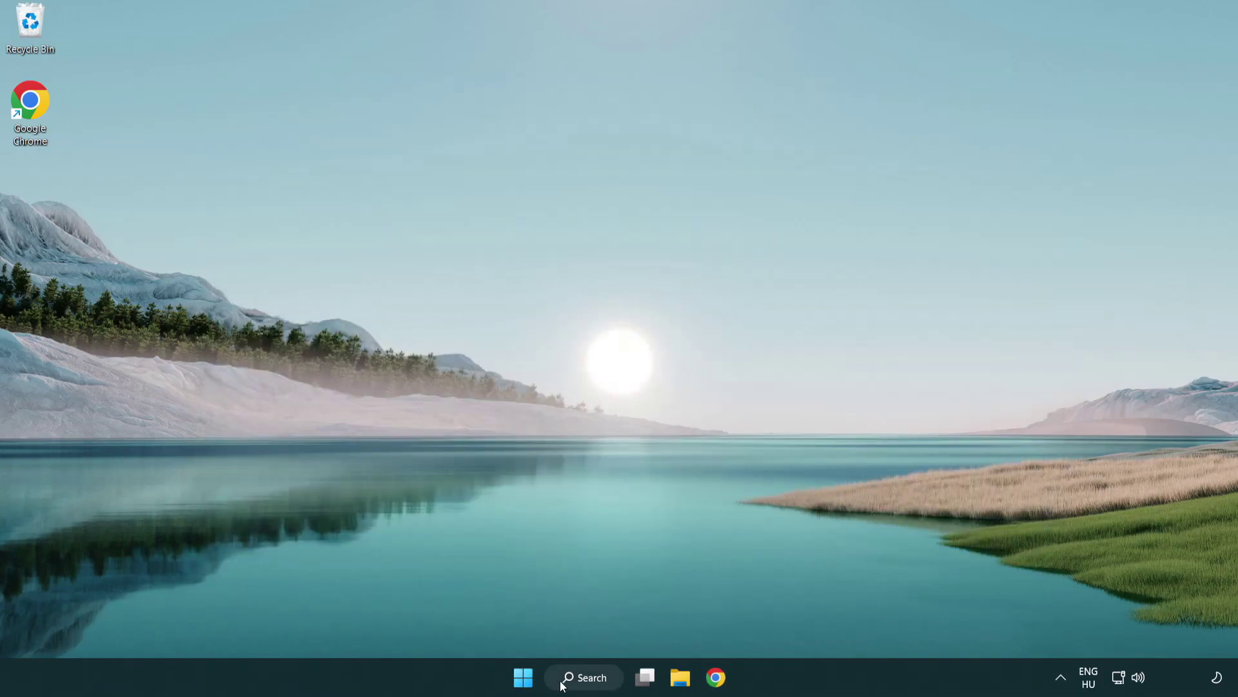
left_click(584, 676)
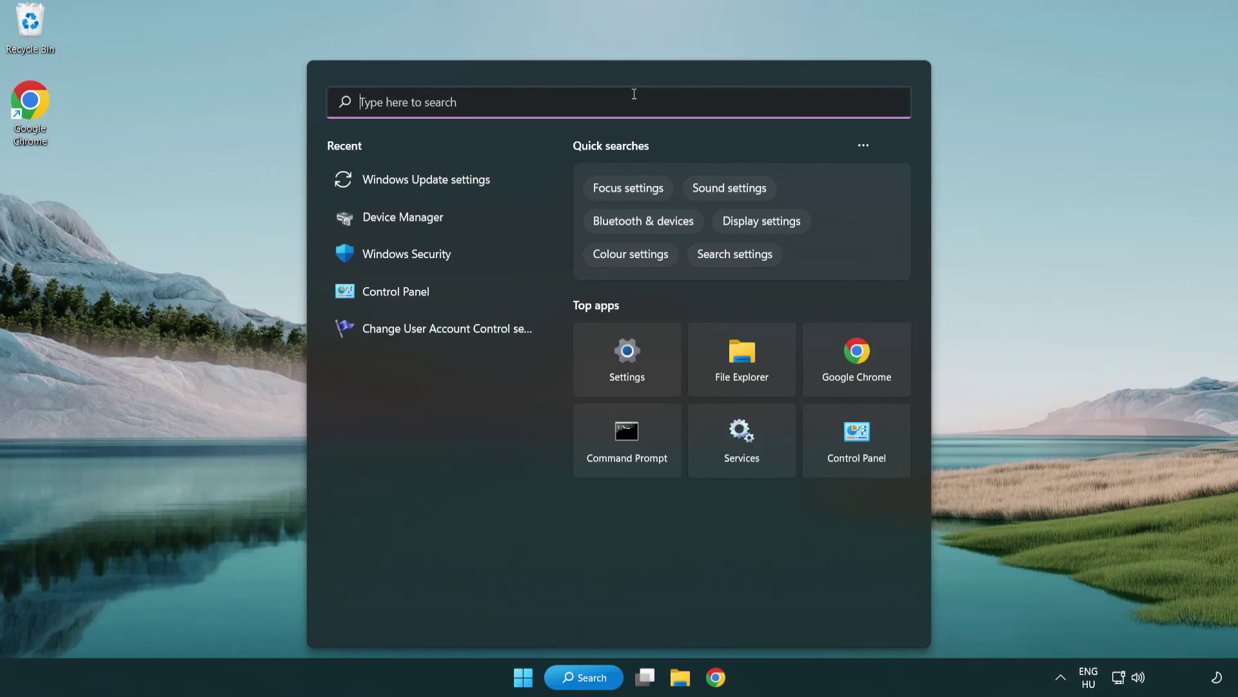
type("cmd")
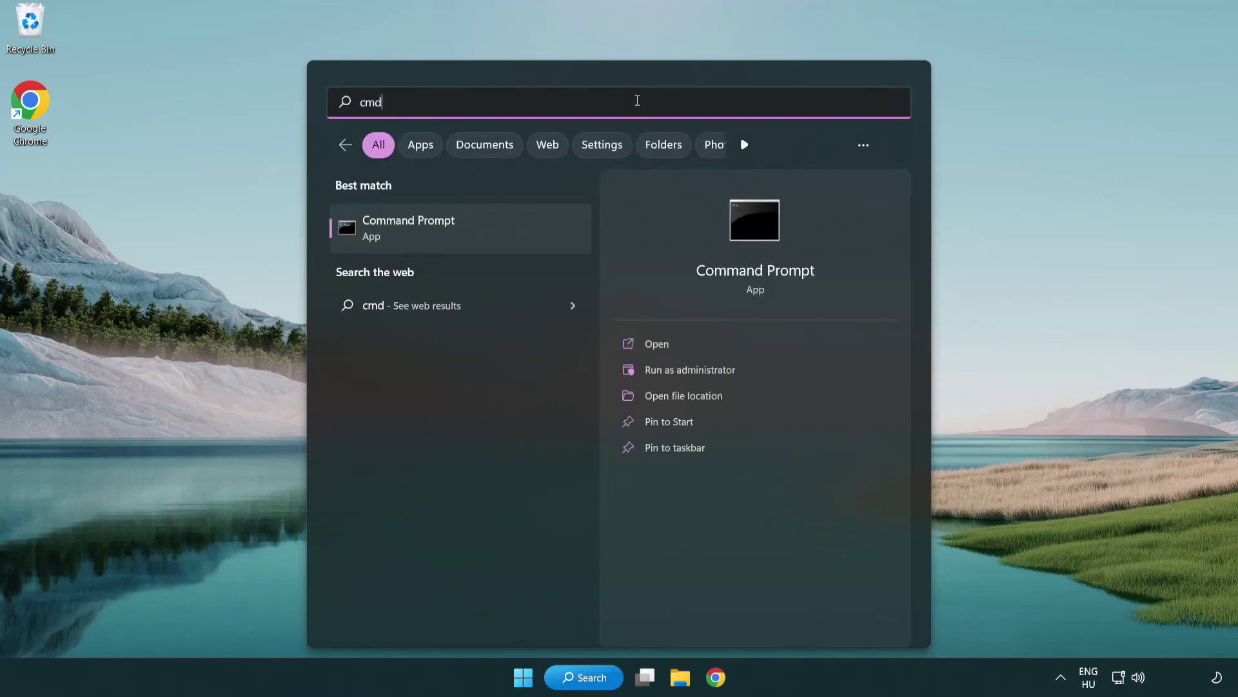
right_click(473, 230)
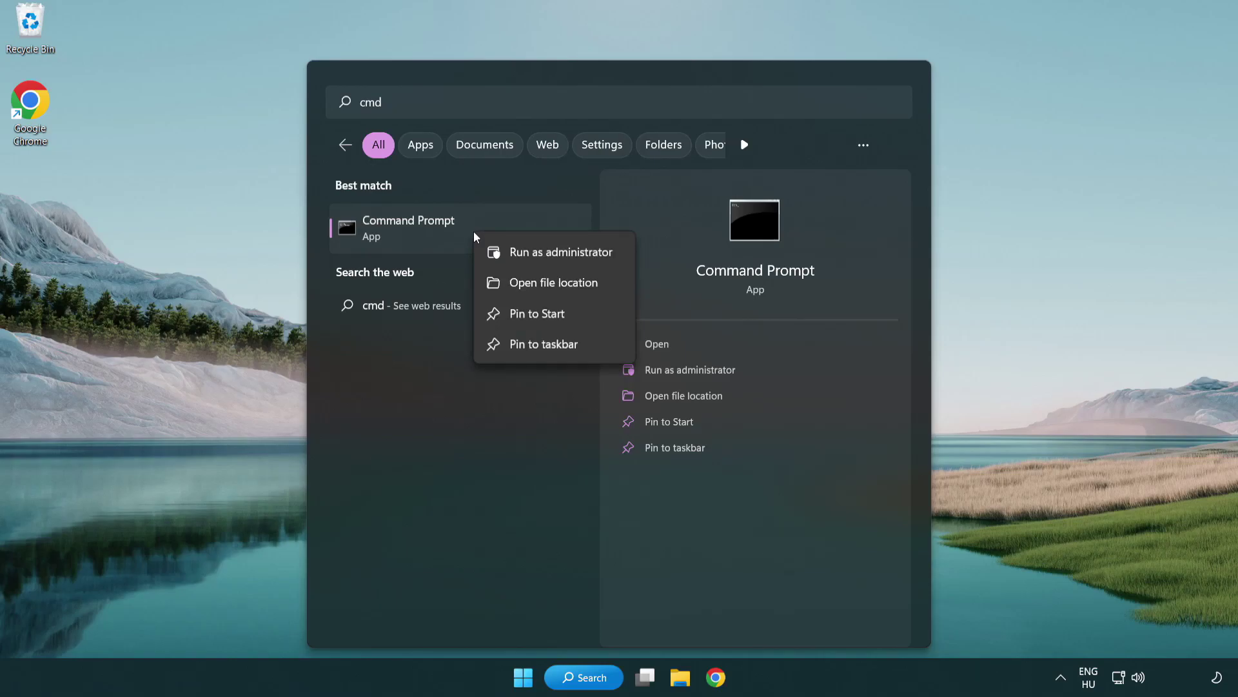
left_click(560, 259)
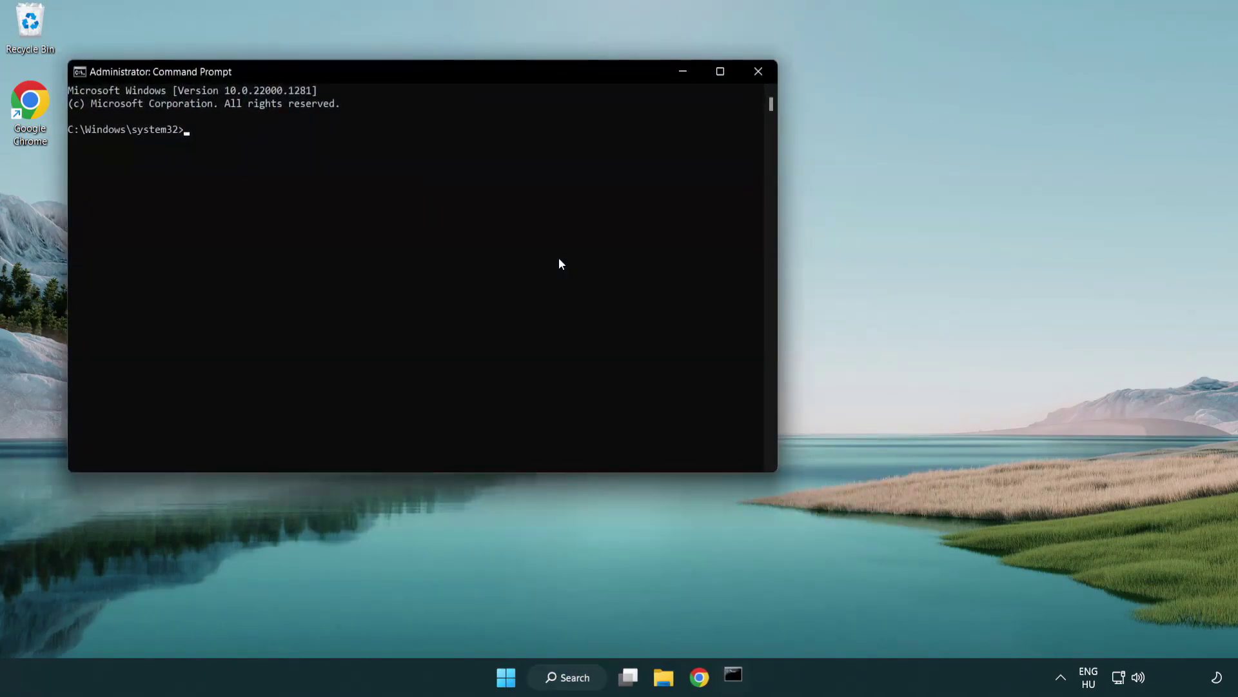
Step: Center the Command Prompt window and run sfc /scannow until it reports no integrity violations
left_click_drag(441, 76, 624, 134)
type("sfc /s")
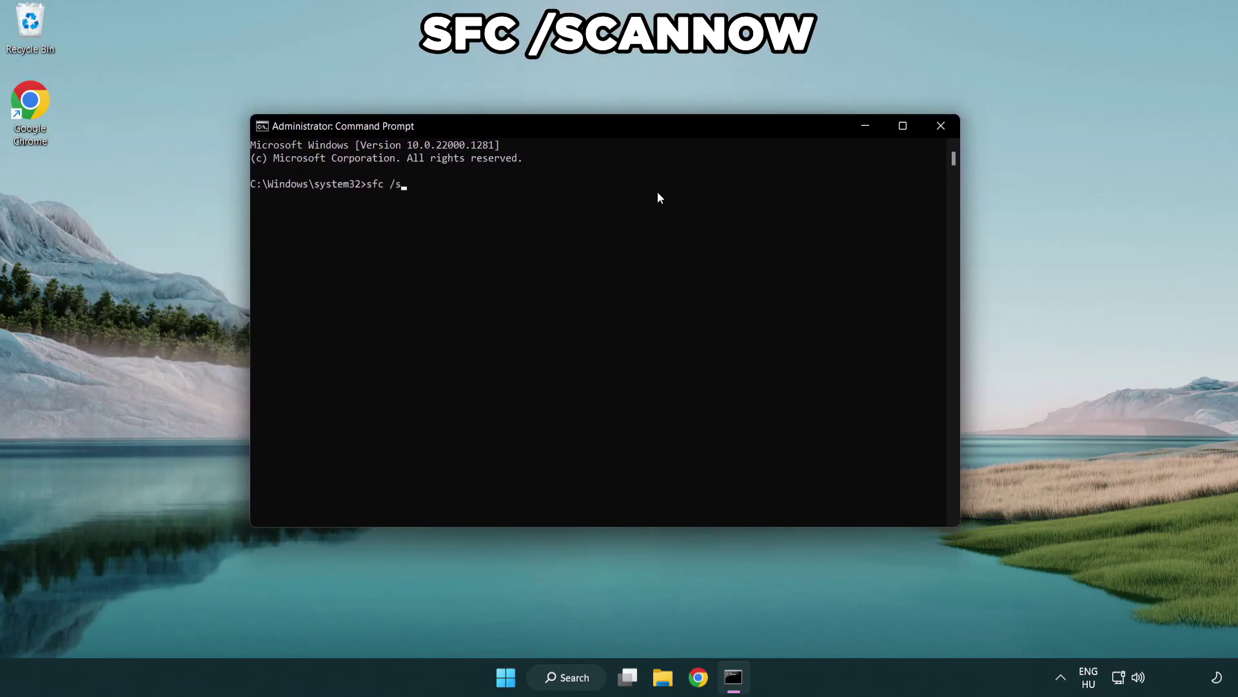
type("cannow")
key("Return")
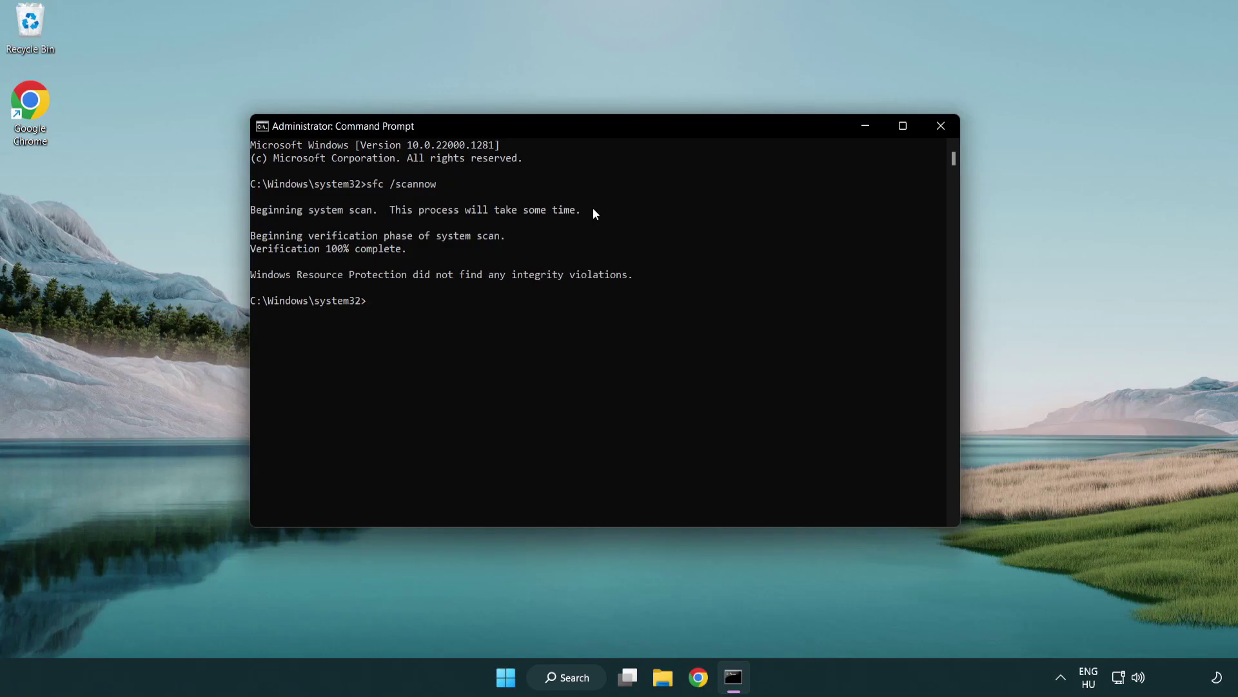
Step: Close the administrator Command Prompt, then bring up the Start menu's power options
left_click(945, 129)
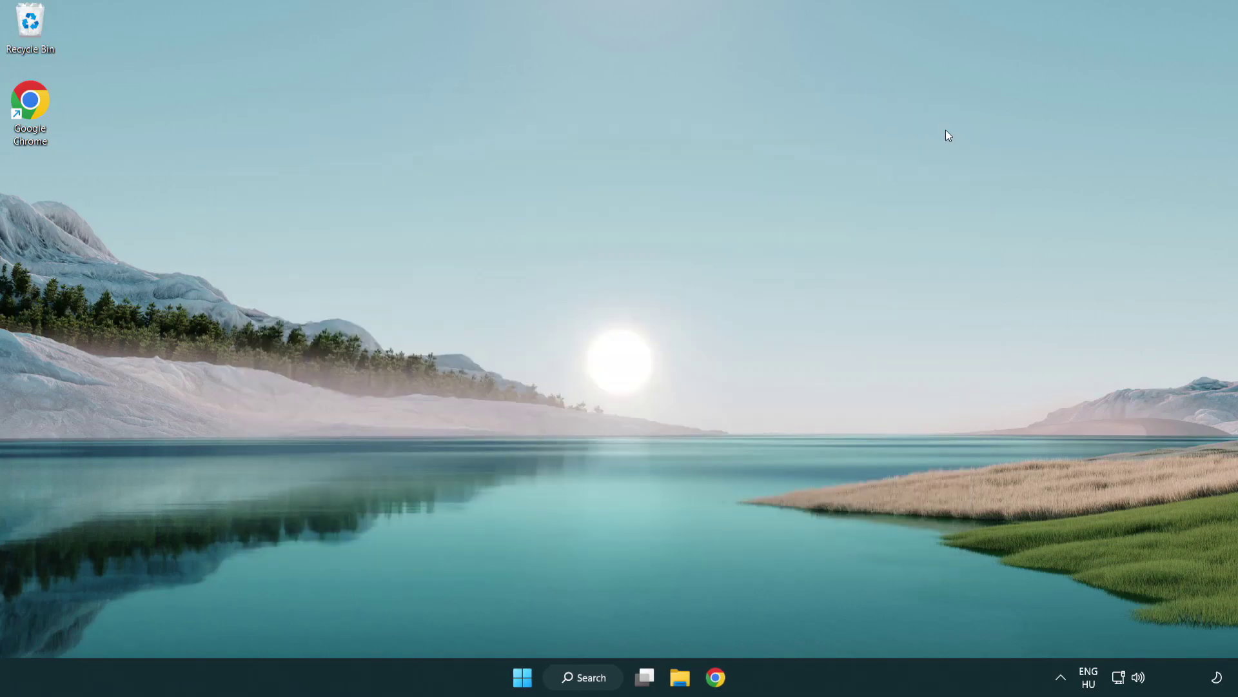
left_click(523, 677)
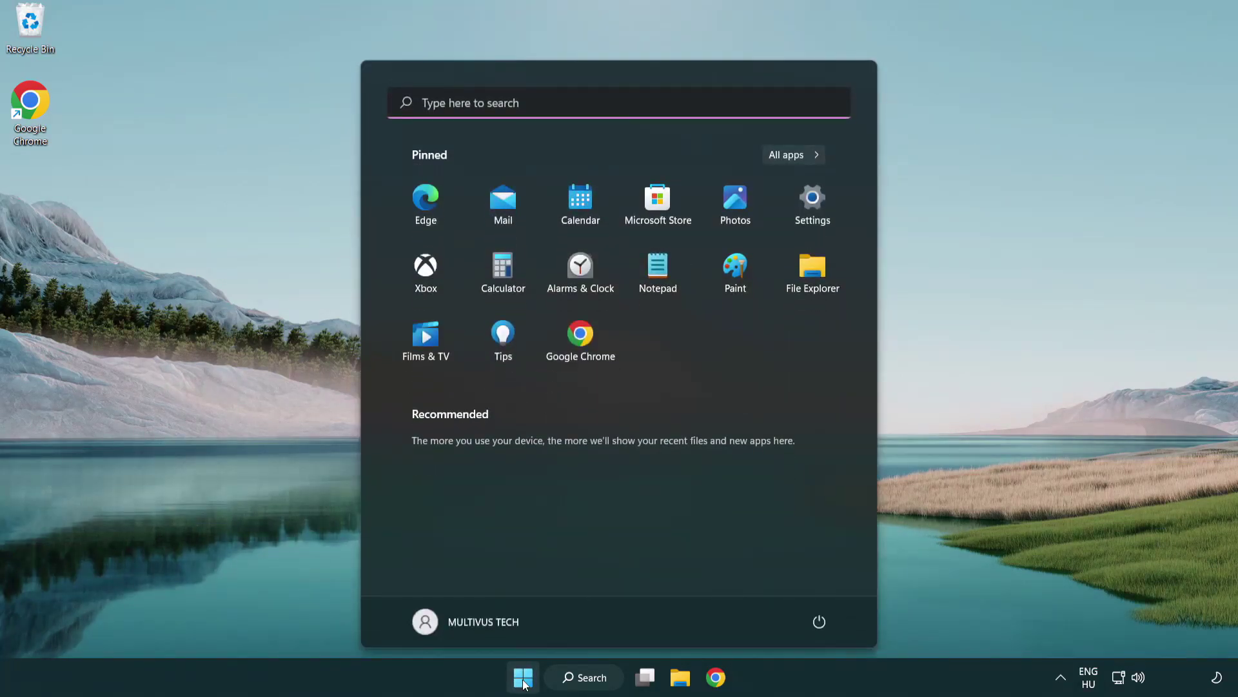
left_click(825, 617)
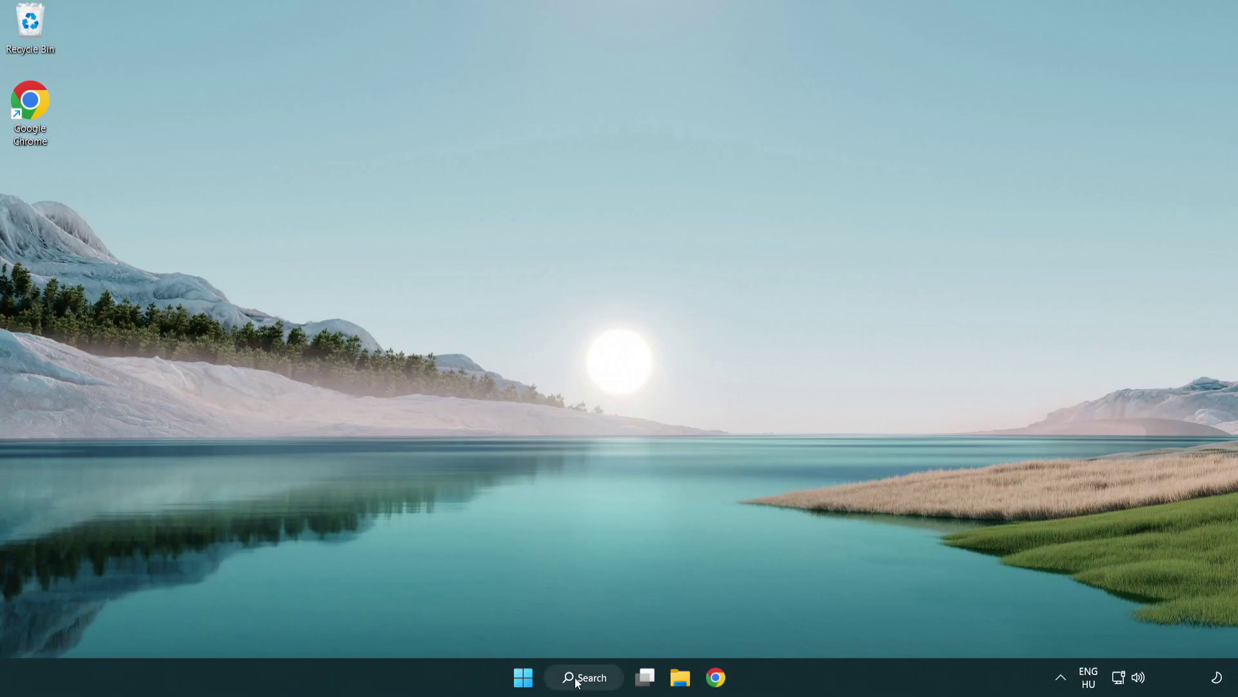
Step: Search Windows for 'security' to find the Windows Security app
left_click(588, 678)
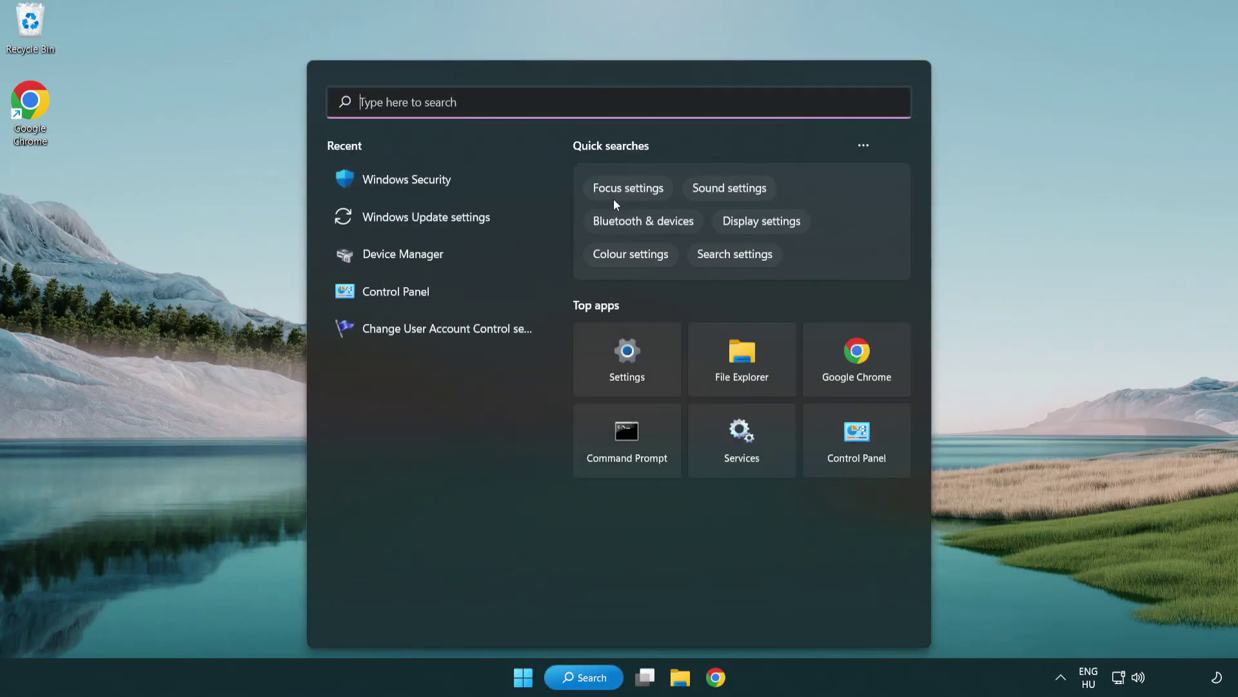
type("sec")
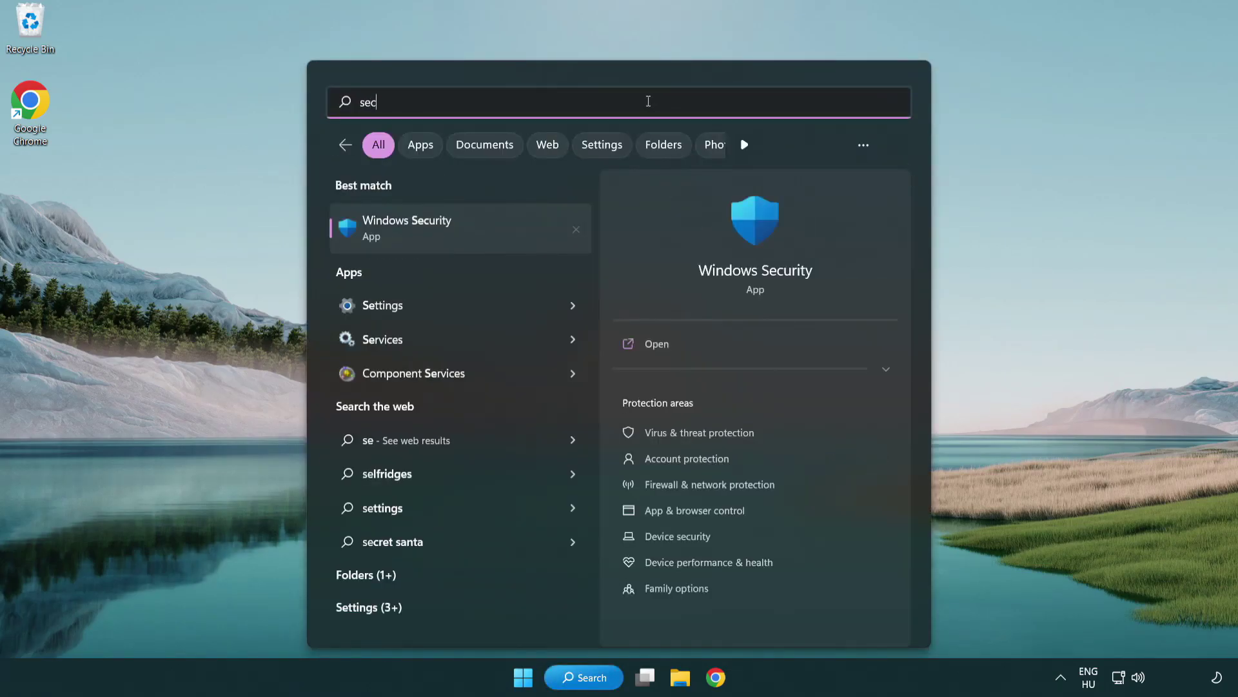
type("uri")
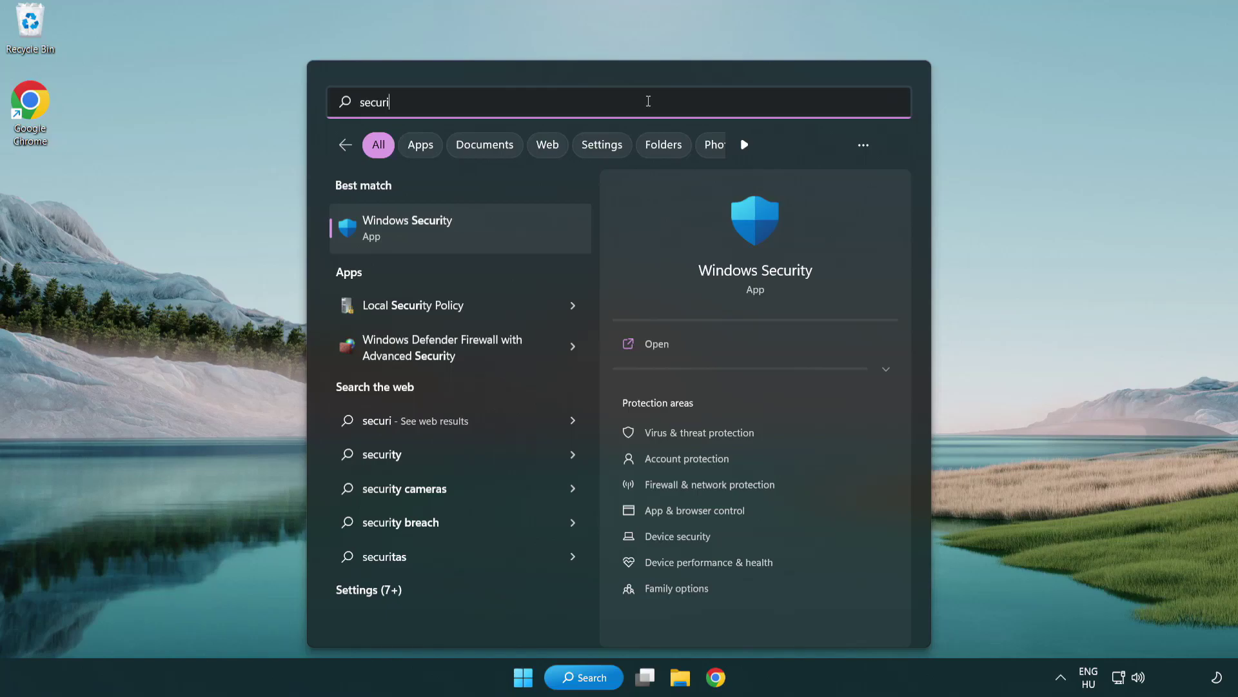
type("ty")
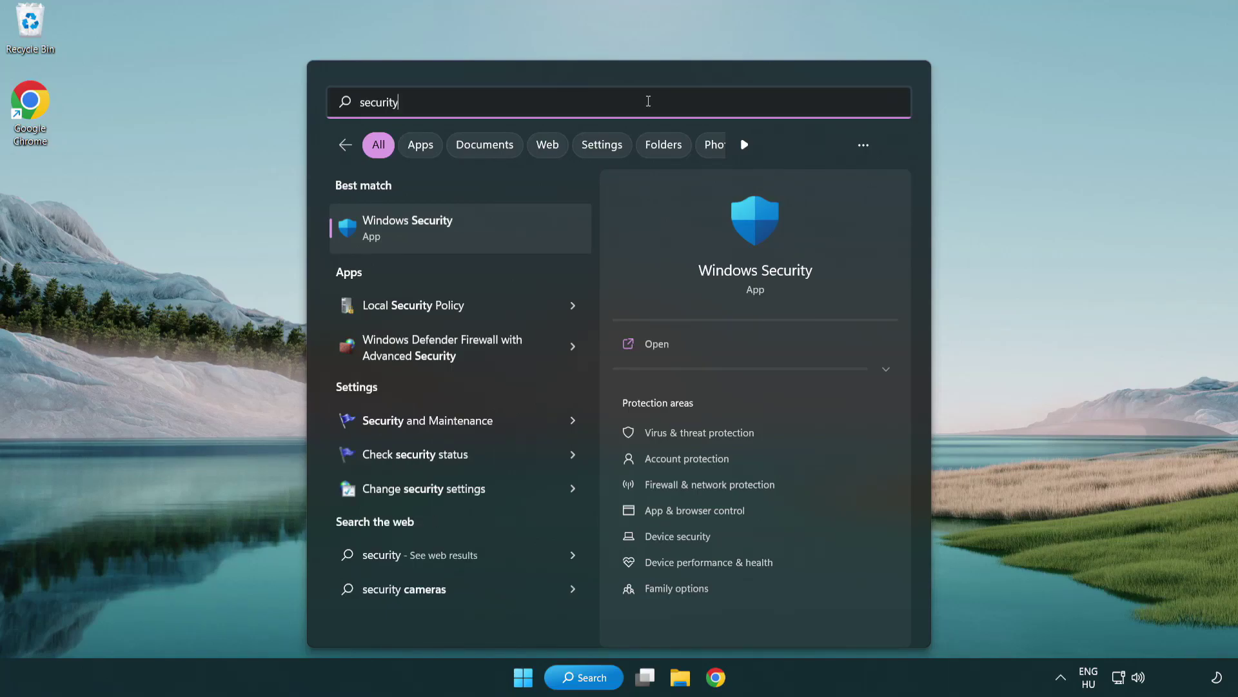
Step: Open Windows Security's Virus & threat protection settings and scroll down to Exclusions
left_click(505, 235)
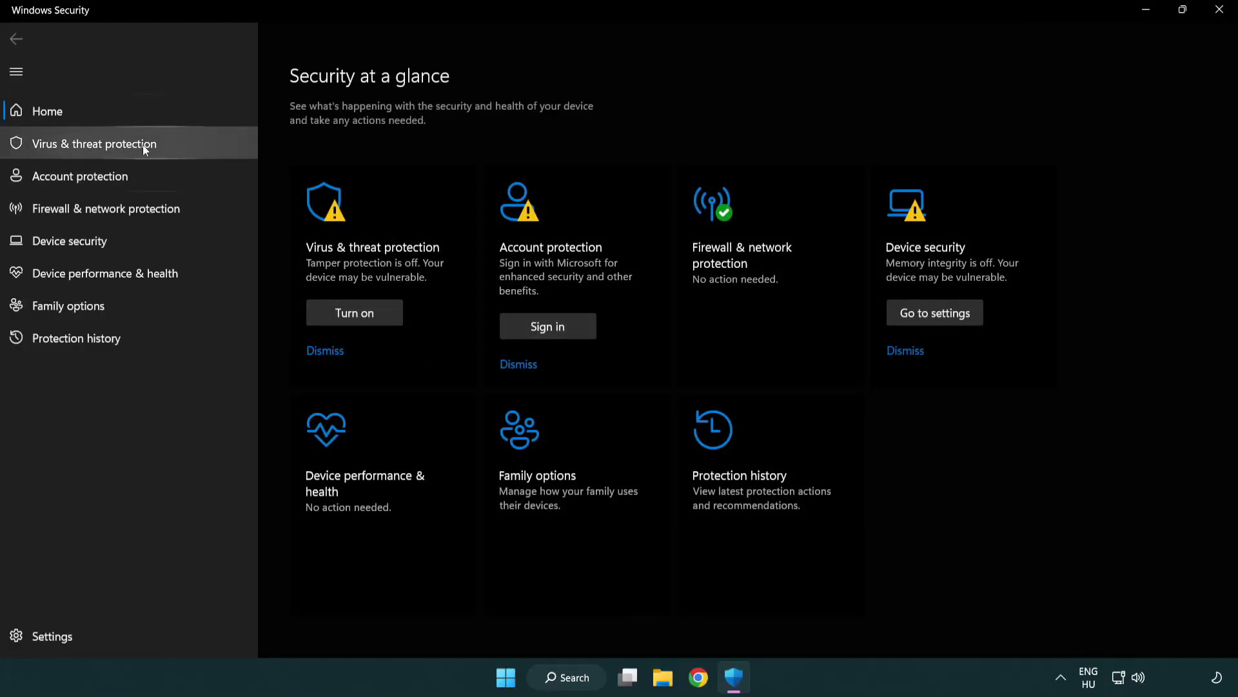
left_click(187, 143)
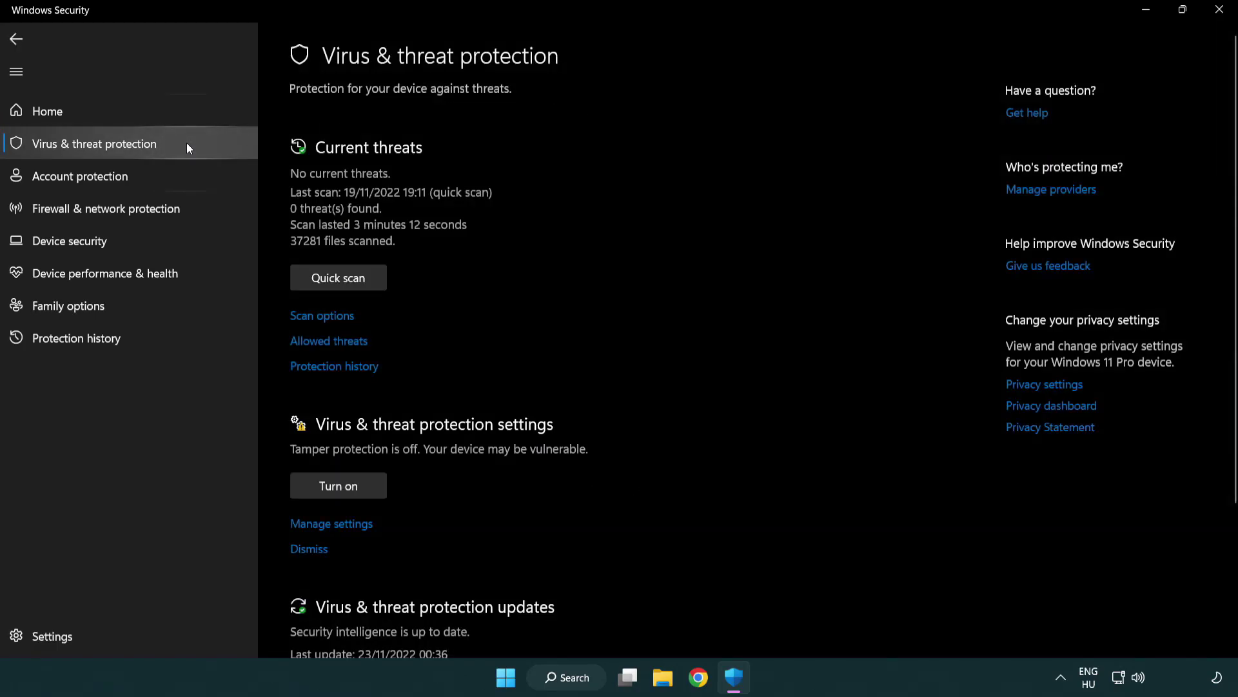
scroll(357, 264, "down", 2)
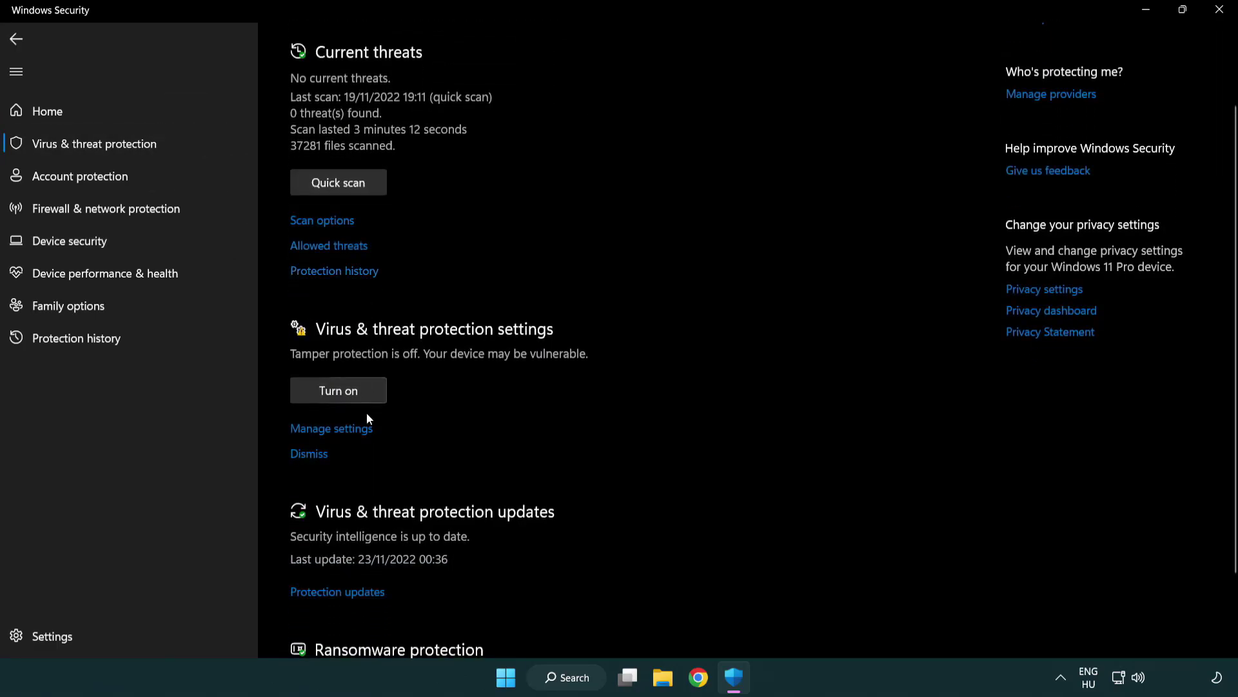
left_click(330, 430)
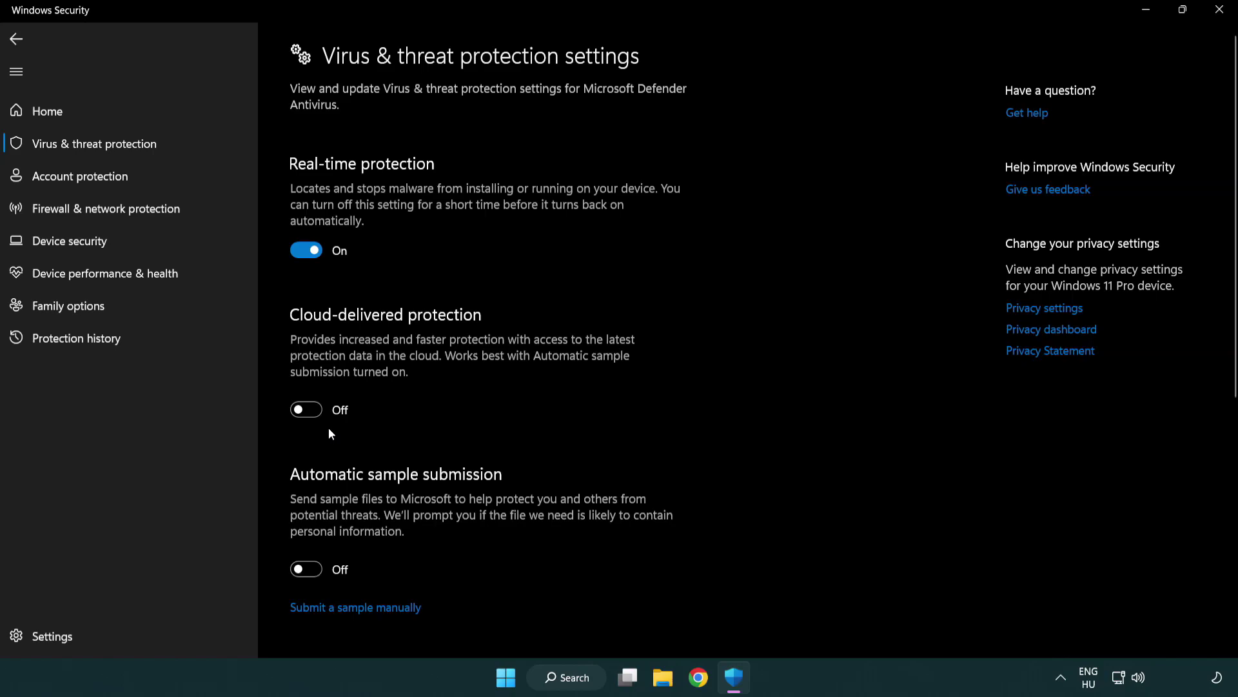
scroll(331, 433, "down", 4)
scroll(330, 433, "down", 2)
scroll(332, 433, "down", 3)
scroll(331, 433, "down", 1)
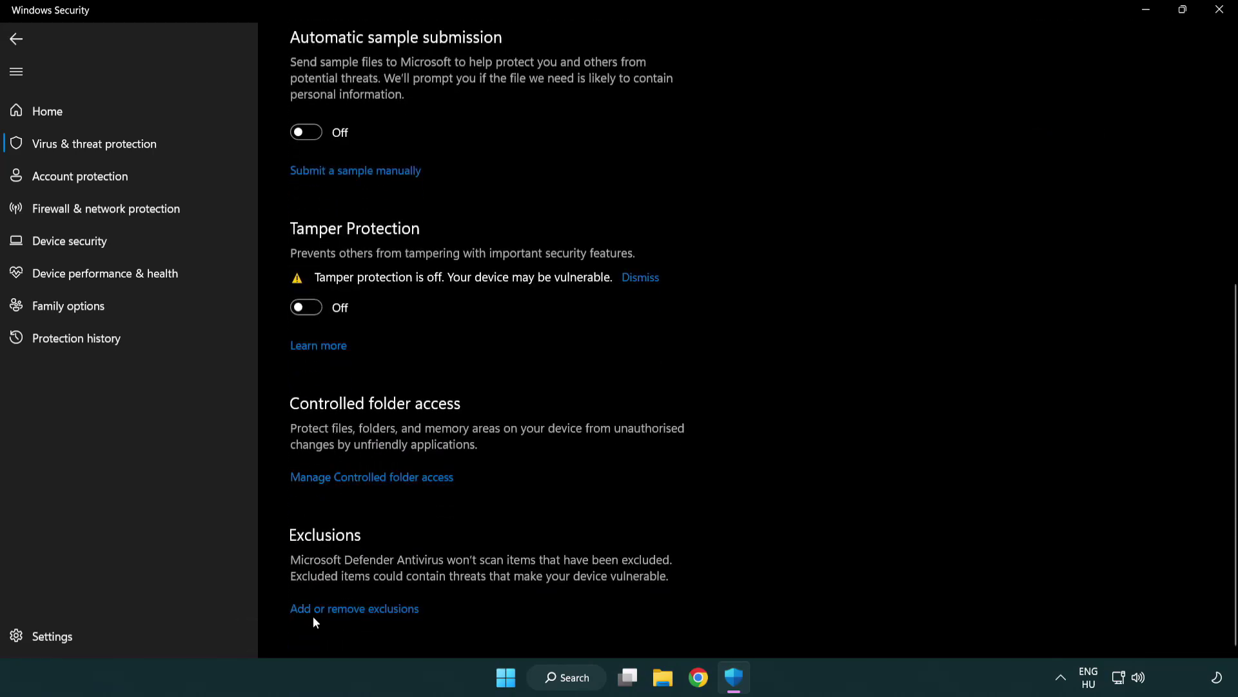
Step: Open Add or remove exclusions, which lists chrome.exe, and start adding an exclusion
left_click(358, 612)
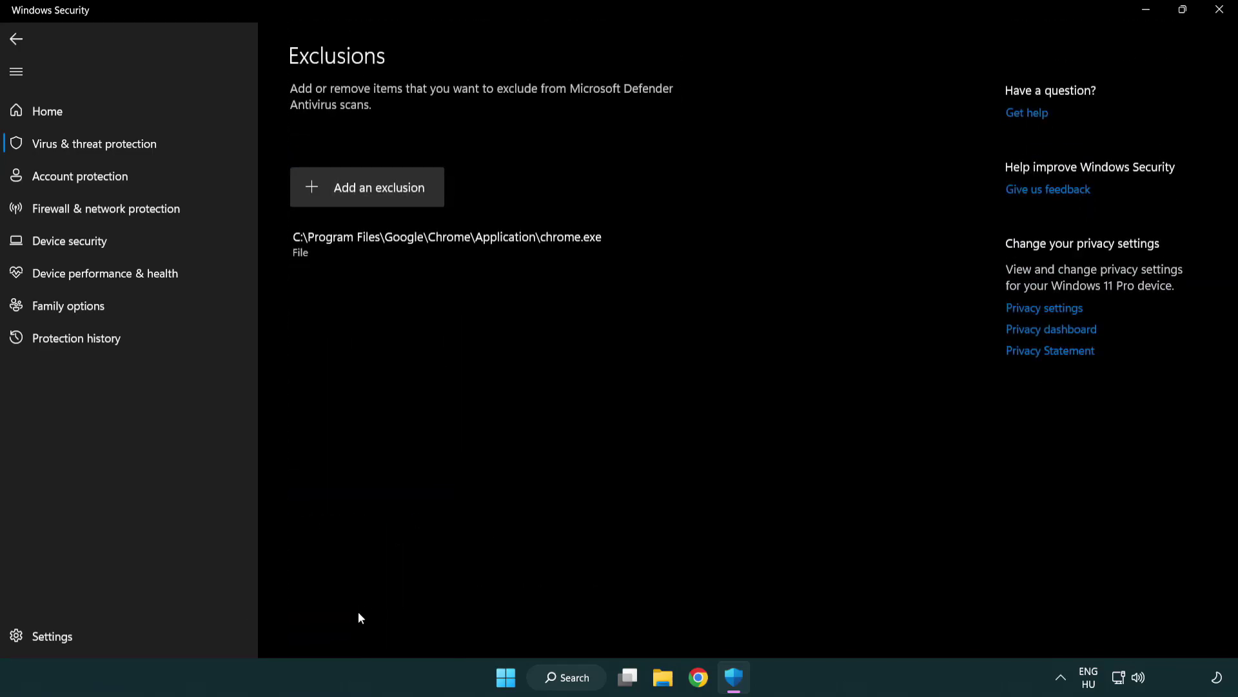
left_click(370, 189)
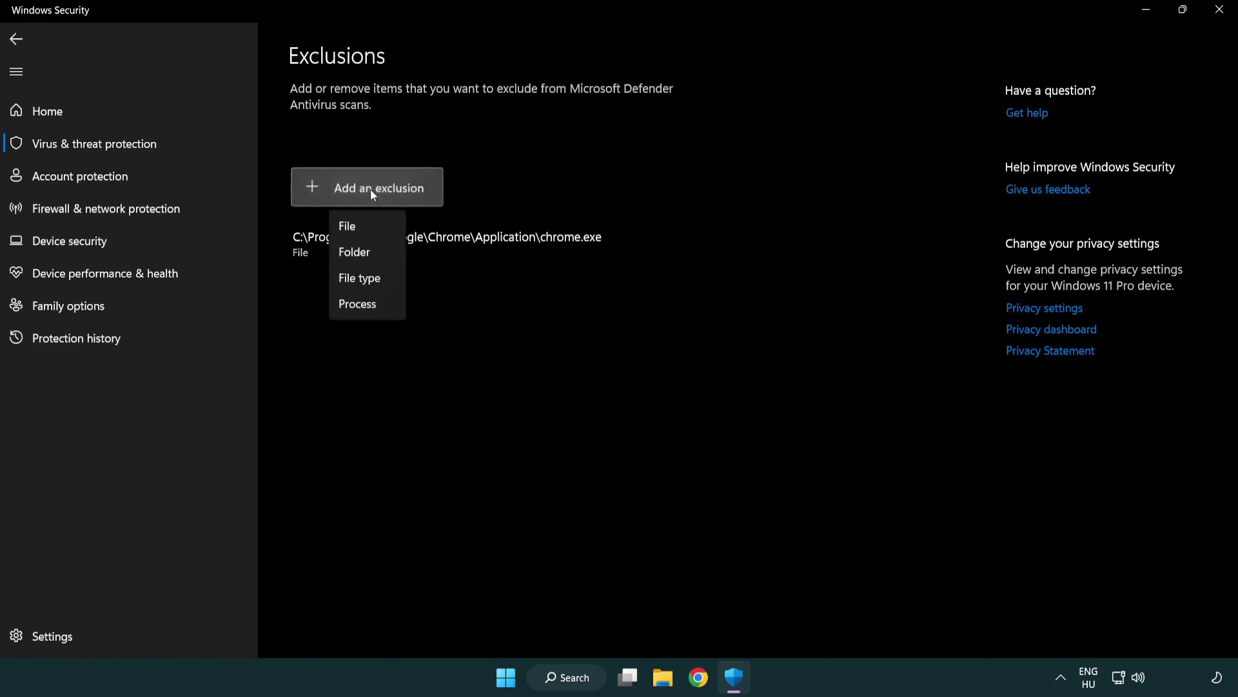
Step: Add the NOT WORKING APP shortcut in C:\Program Files (x86)\NOT WORKING APP as a file exclusion
left_click(373, 227)
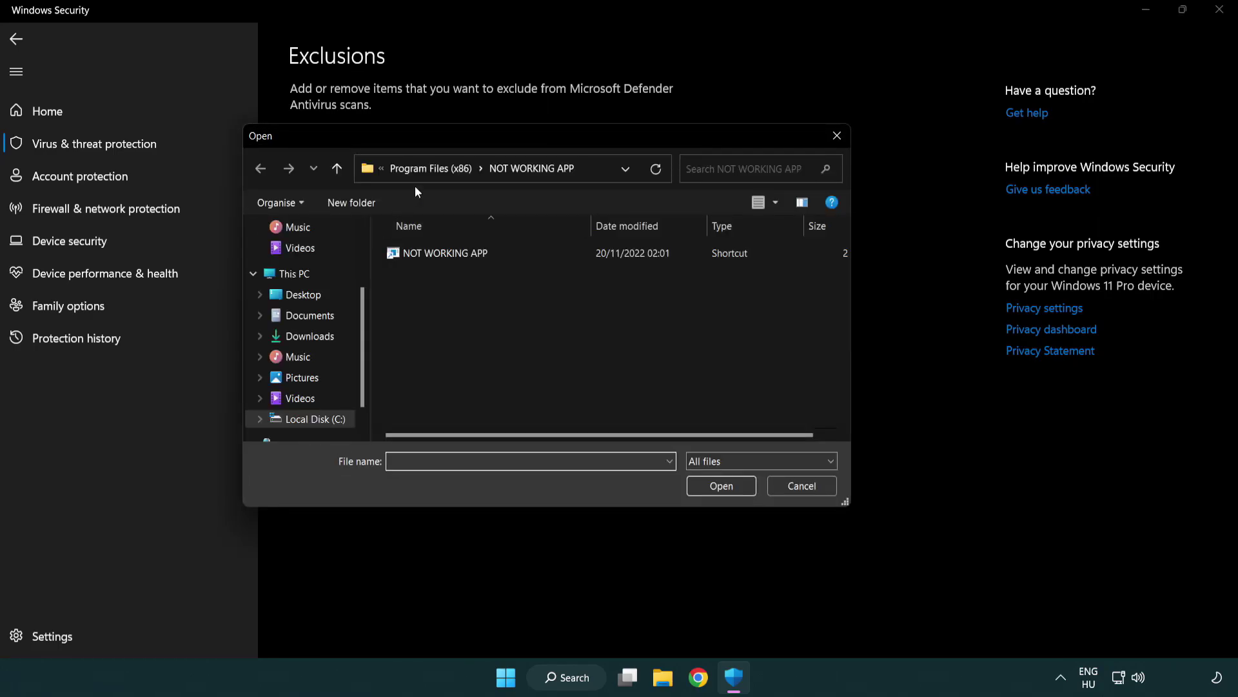
left_click(420, 172)
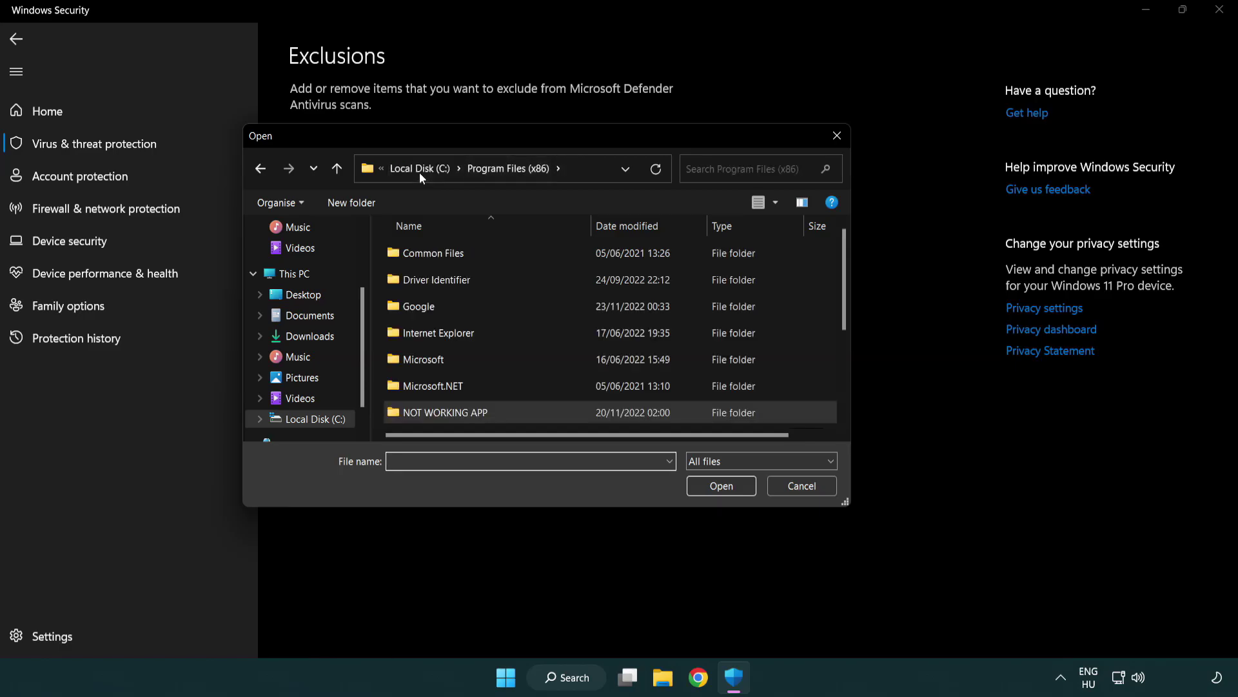
left_click(420, 172)
left_click(419, 171)
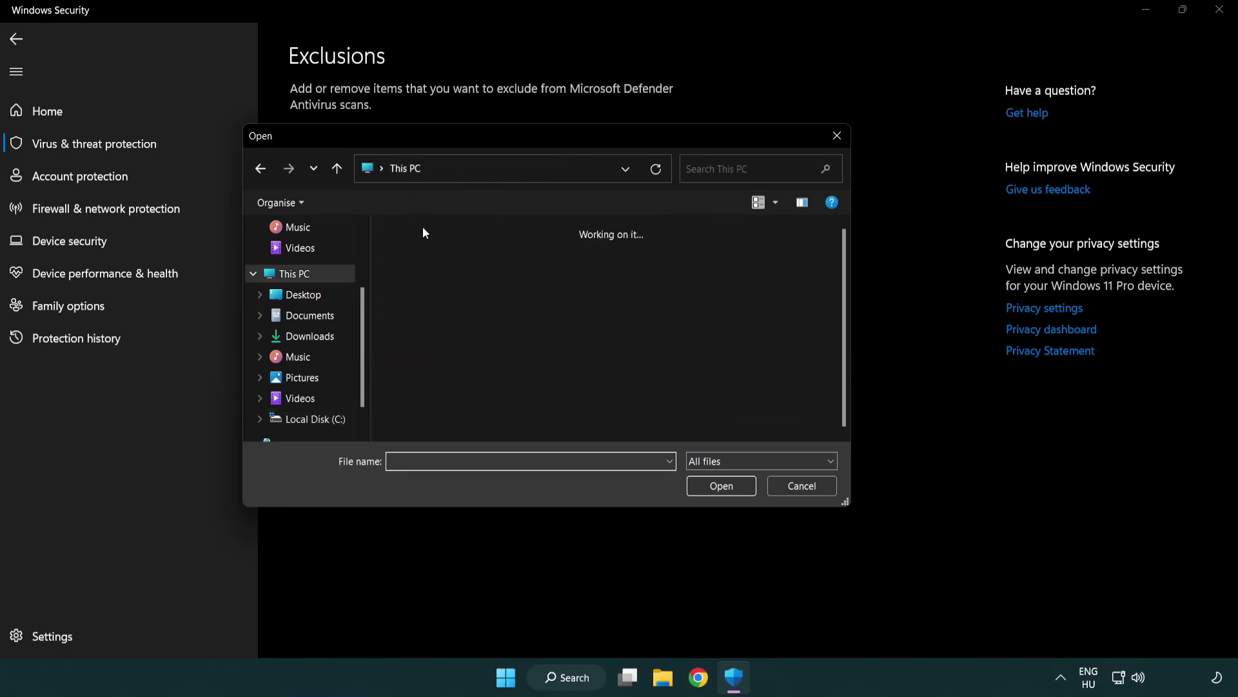
double_click(455, 432)
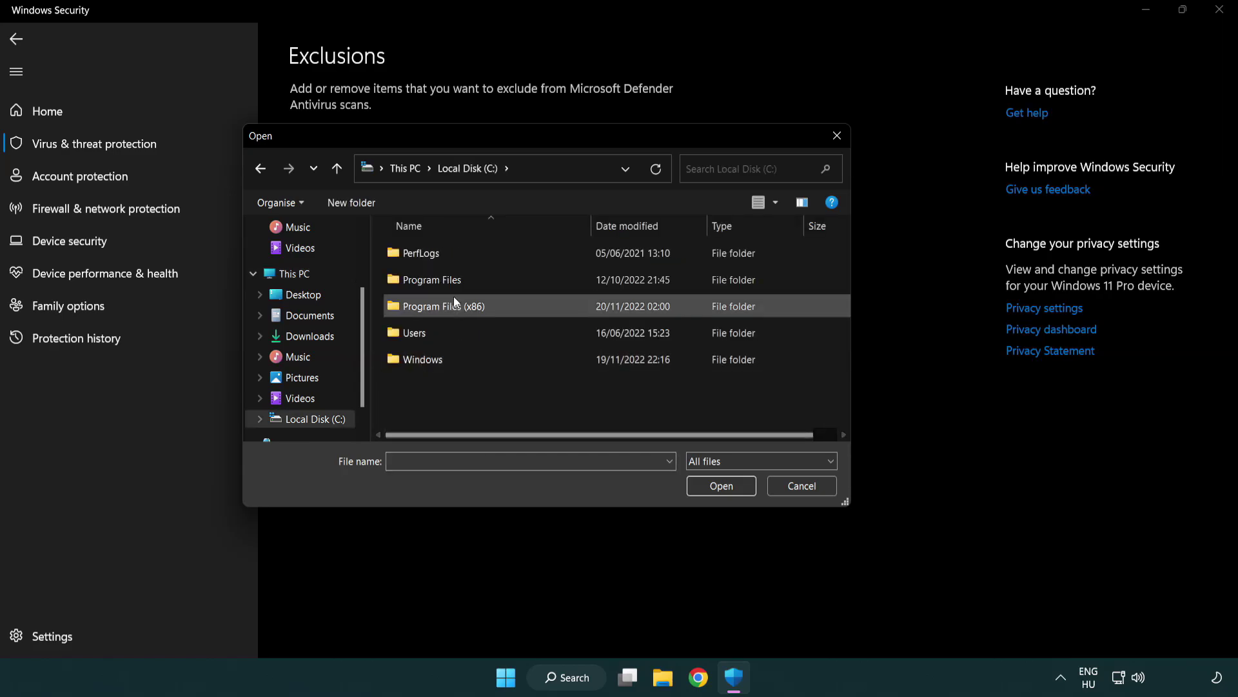
double_click(452, 303)
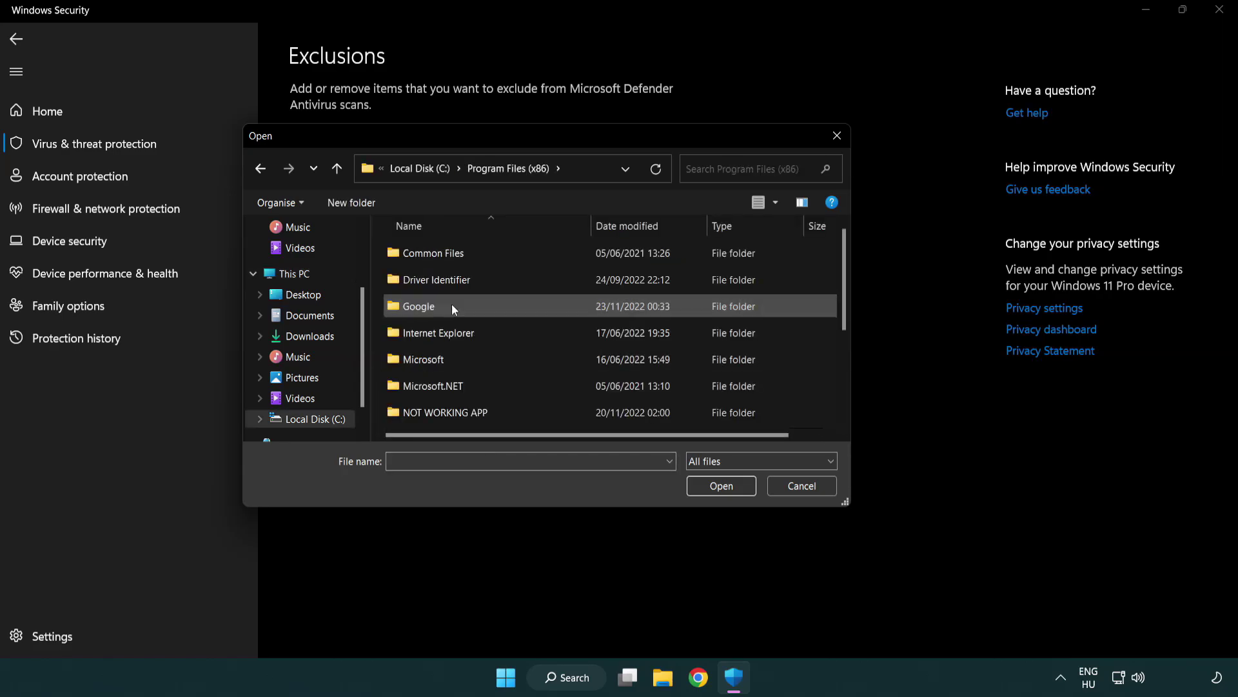
double_click(462, 414)
left_click(439, 252)
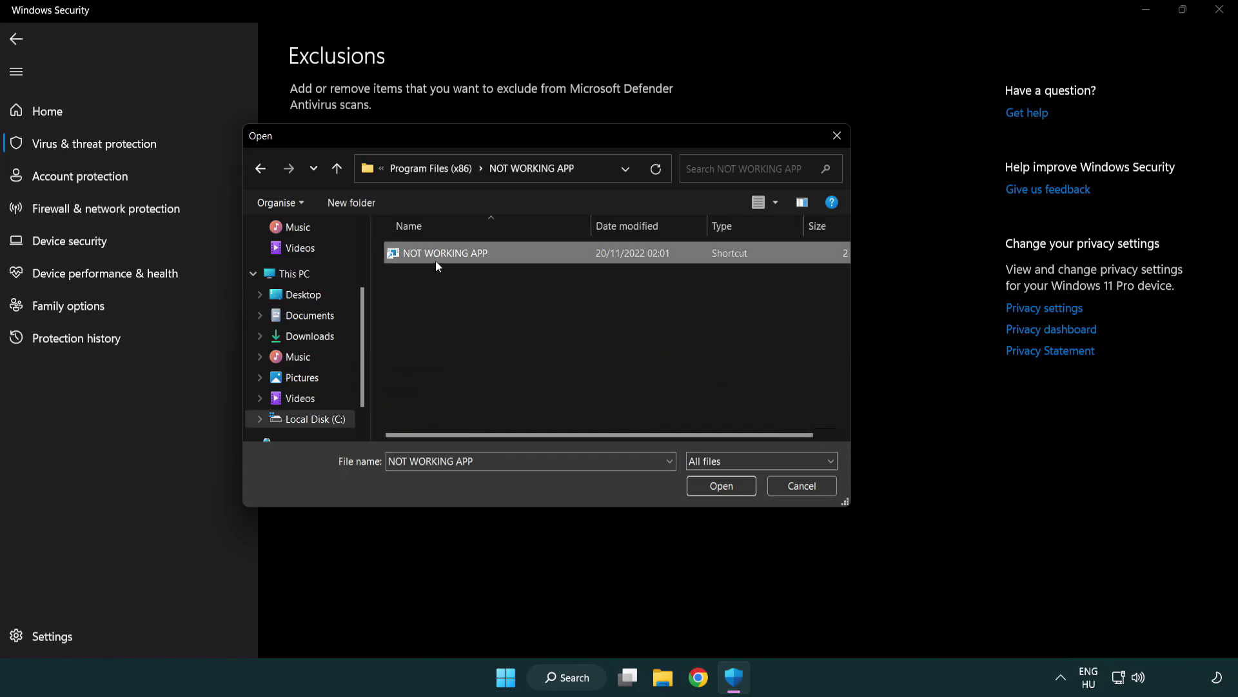
left_click(718, 489)
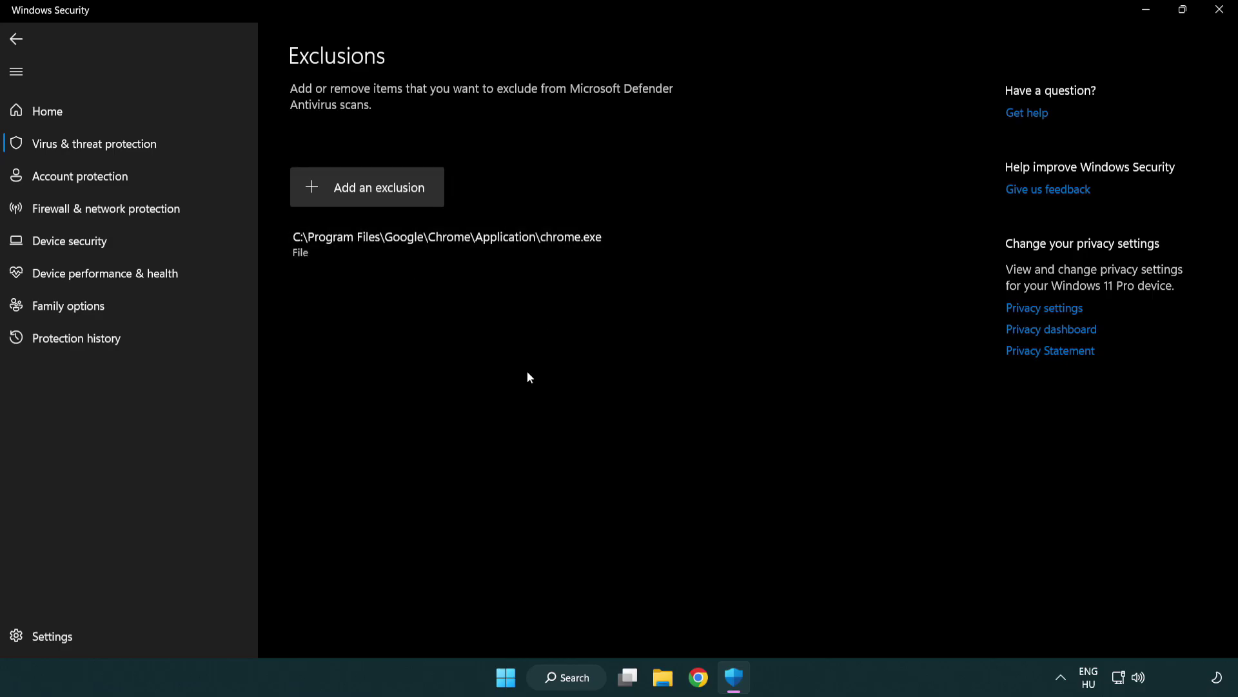
Step: Close Windows Security and show the Start menu's Sleep, Shut down and Restart options
left_click(1222, 20)
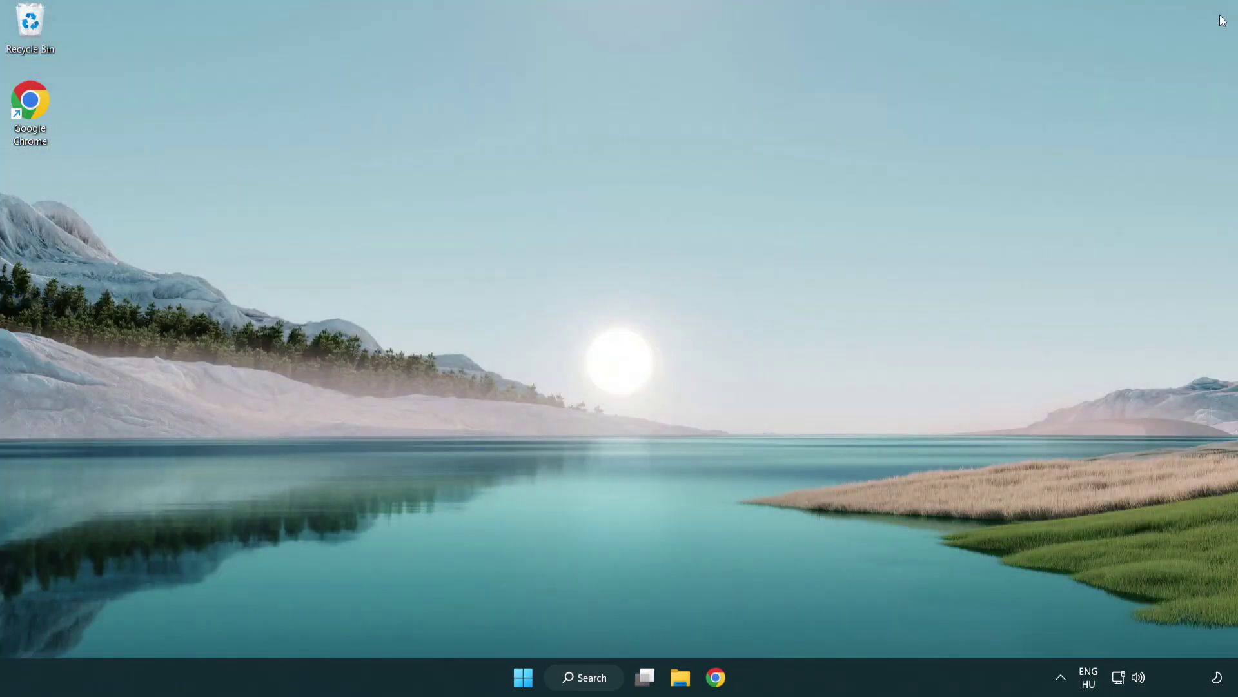
left_click(523, 677)
left_click(826, 619)
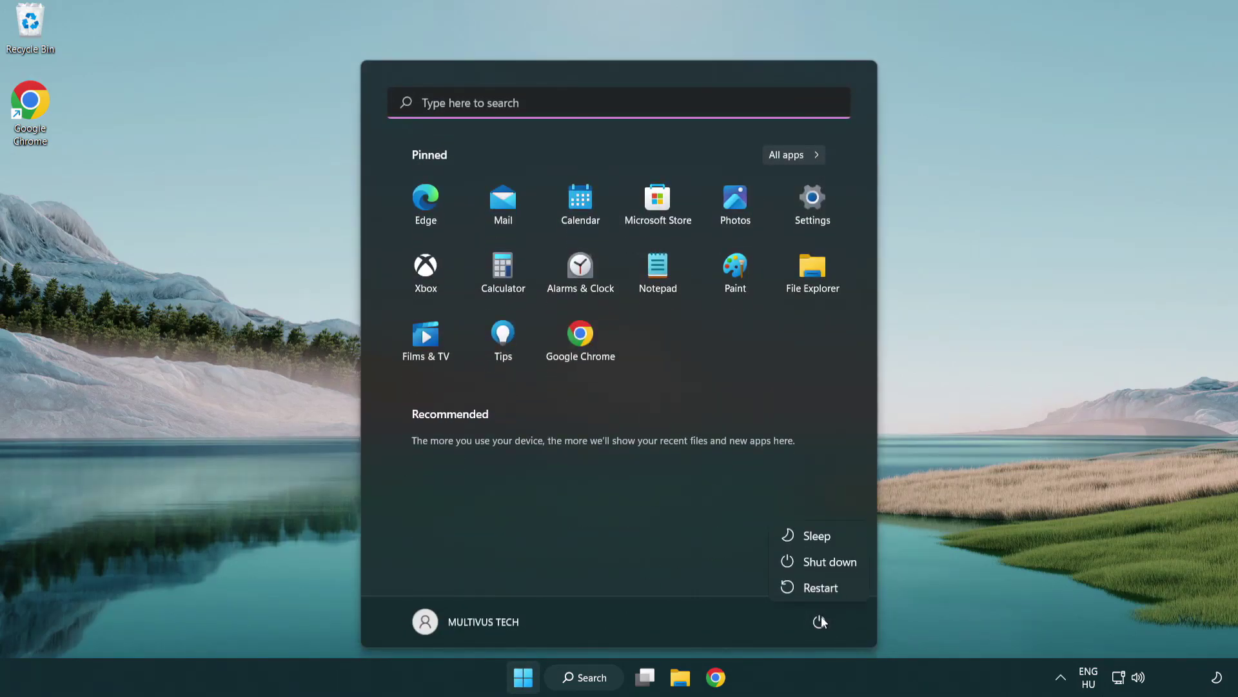